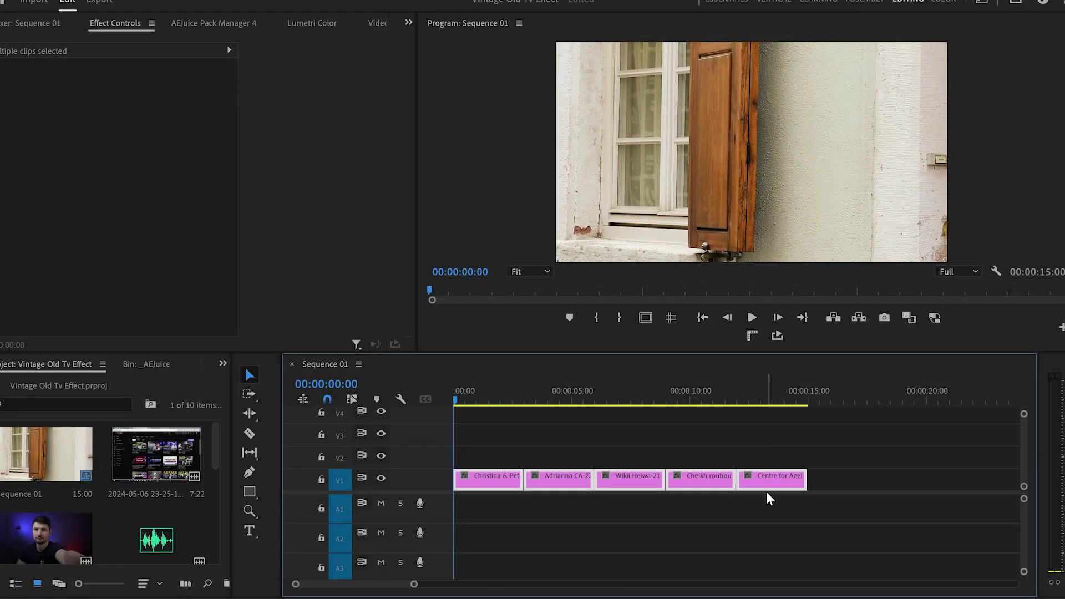
- Set all five V1 photo clips to frame size, then select only the first clip
right_click(765, 485)
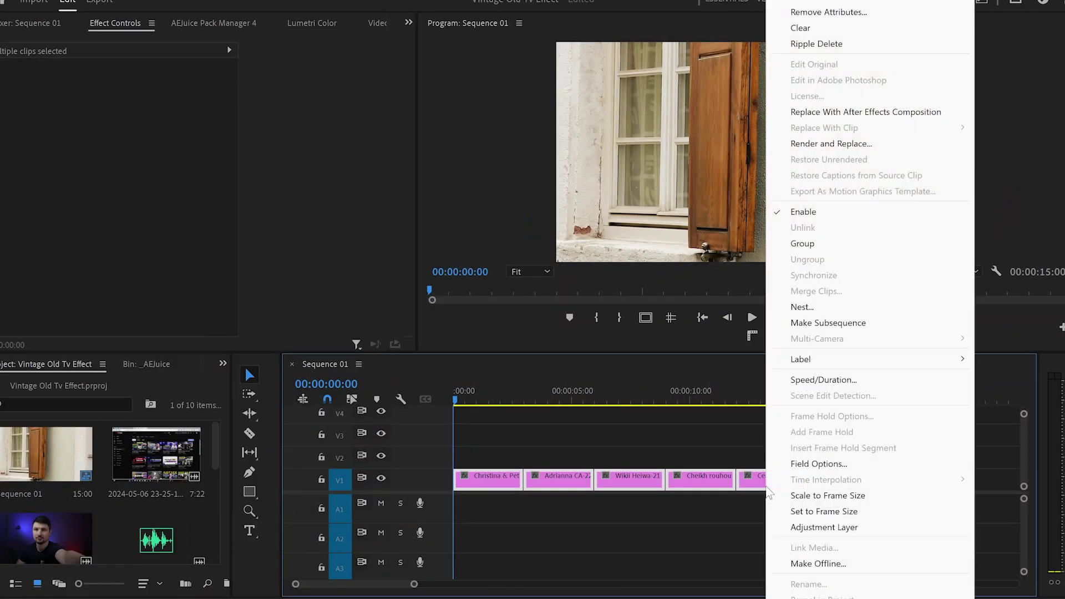
click(809, 511)
click(509, 478)
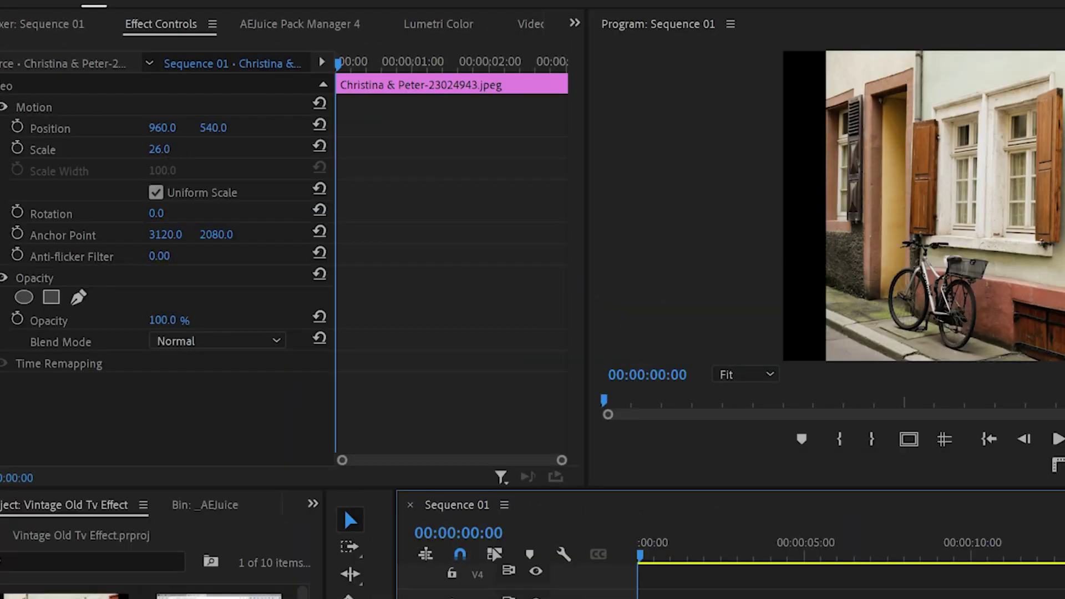
- Set the first photo's Scale to 19 and copy its Motion settings
click(125, 110)
key(Return)
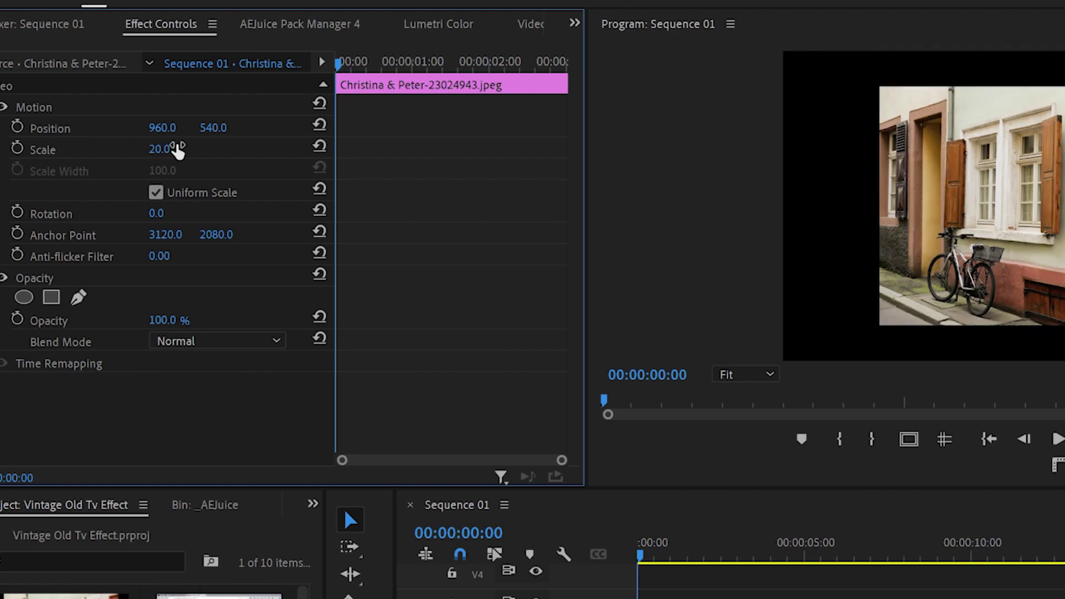
scroll(177, 150, down, 1)
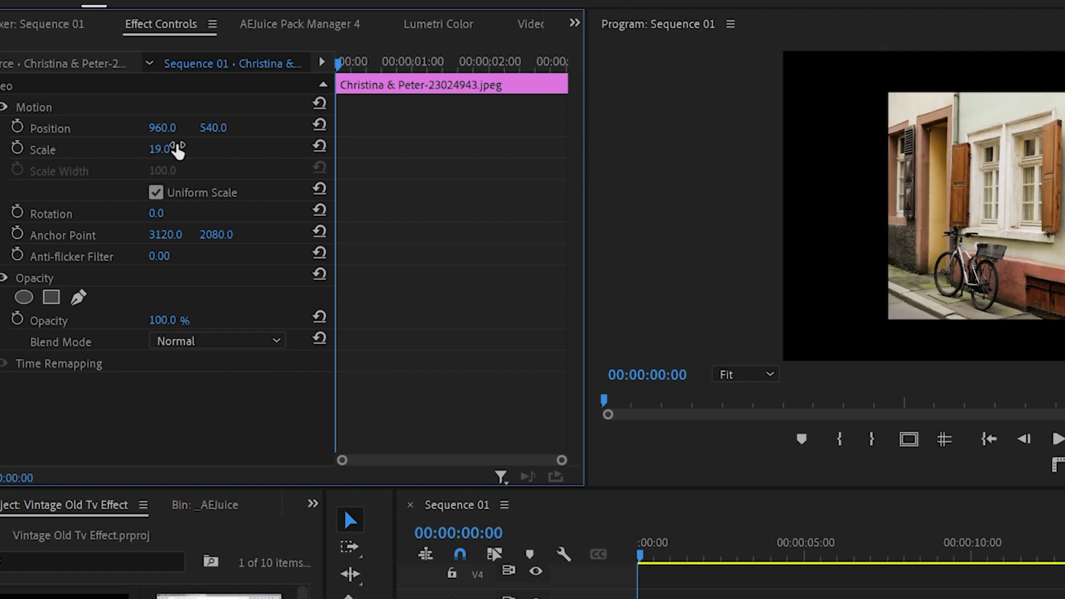
click(120, 111)
right_click(118, 107)
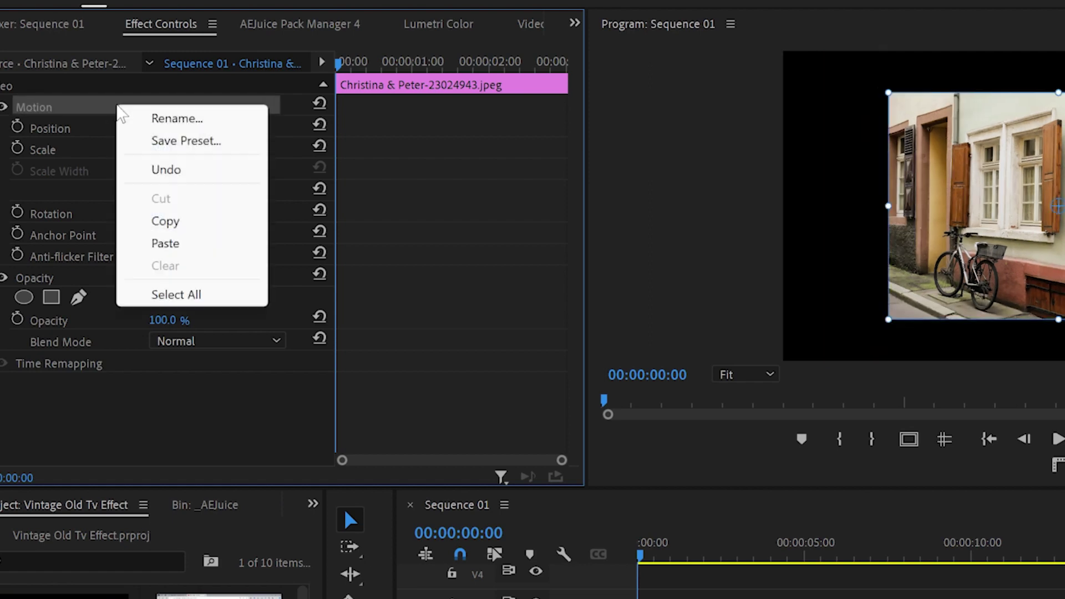
click(166, 221)
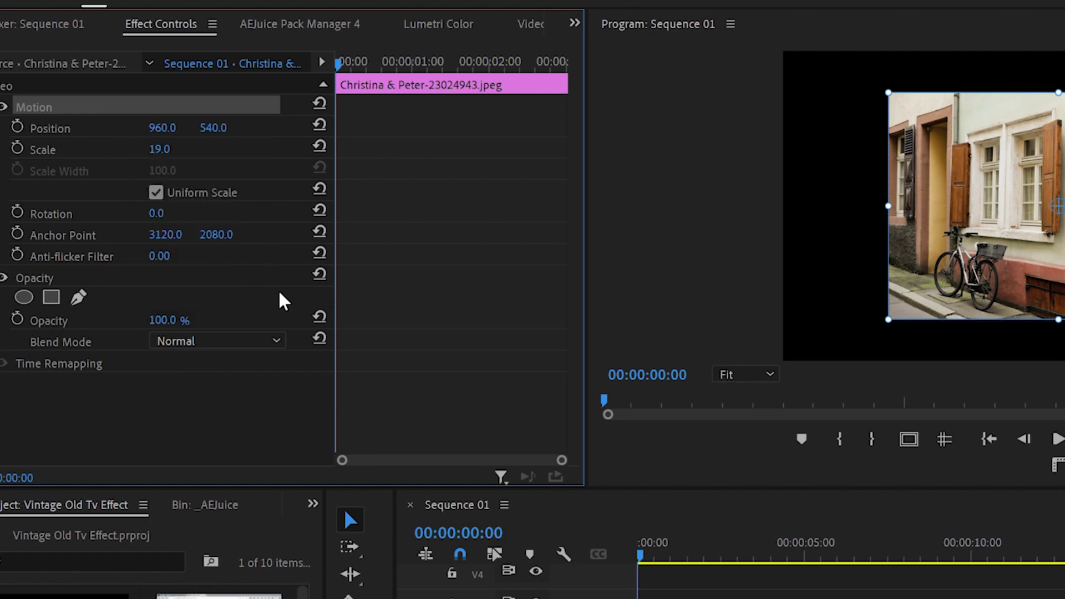
- Paste the copied Motion settings onto all five photo clips and scrub through to check each photo
drag(568, 443, 783, 510)
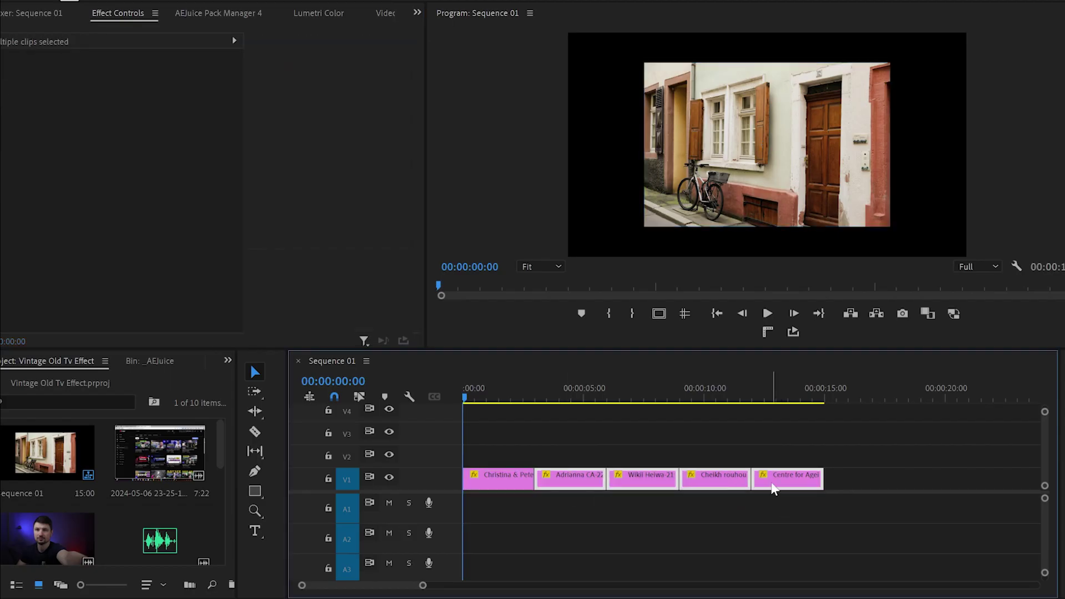
key(ctrl+v)
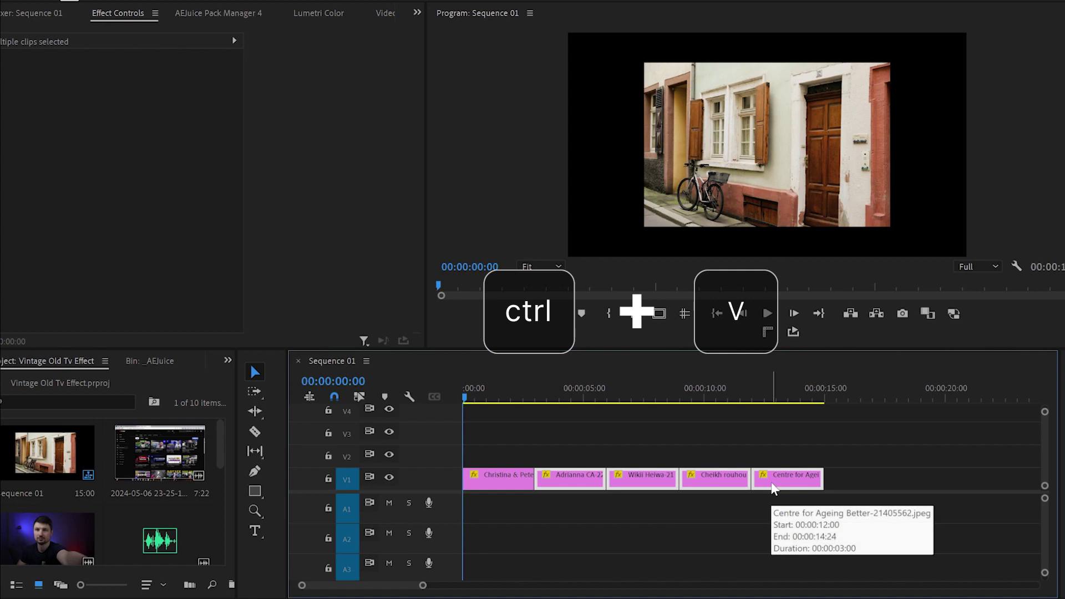
drag(488, 406, 758, 436)
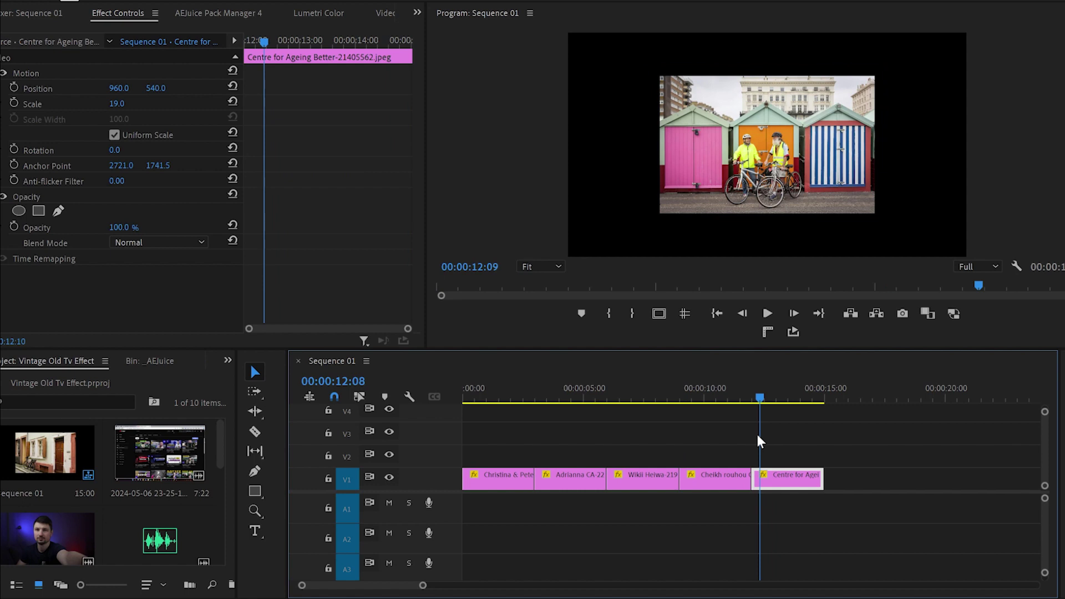
click(732, 391)
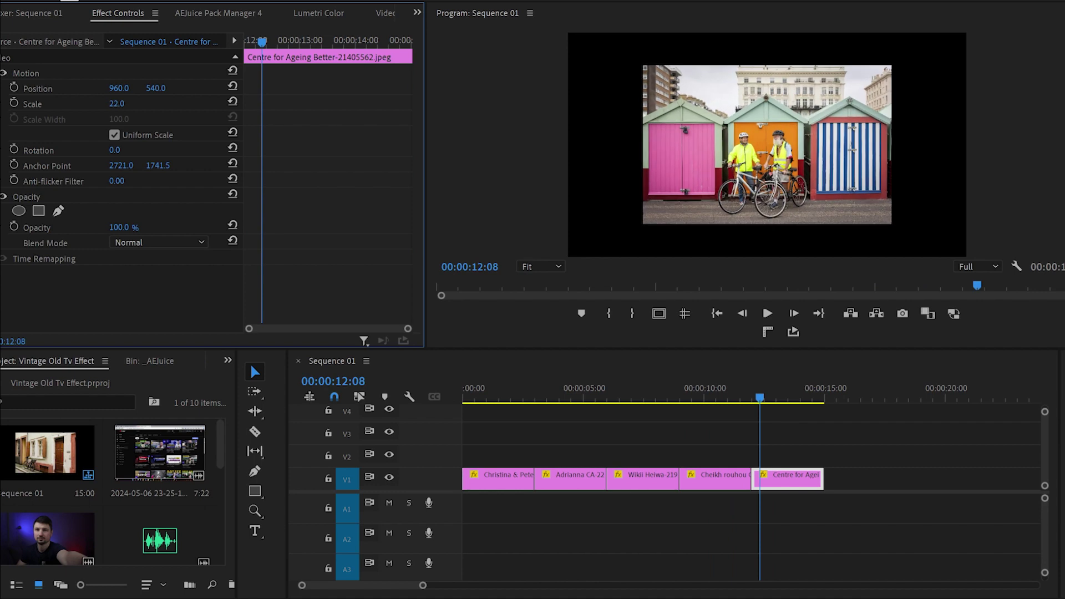
drag(700, 386, 469, 427)
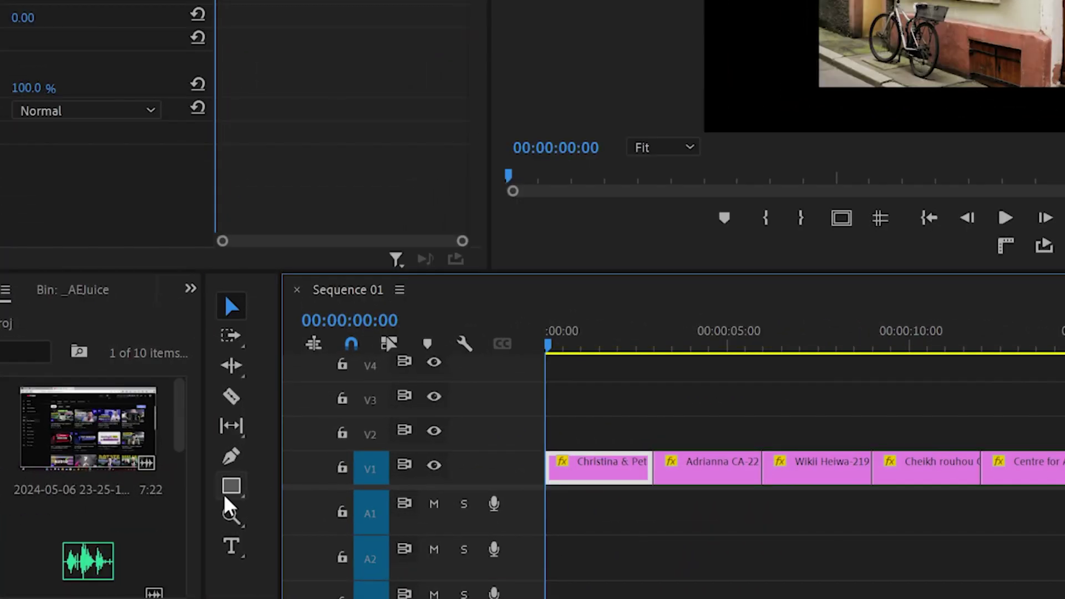
- Draw a rectangle graphic over the photo on V2 and extend it to the fifth photo's end
click(229, 491)
drag(500, 47, 872, 294)
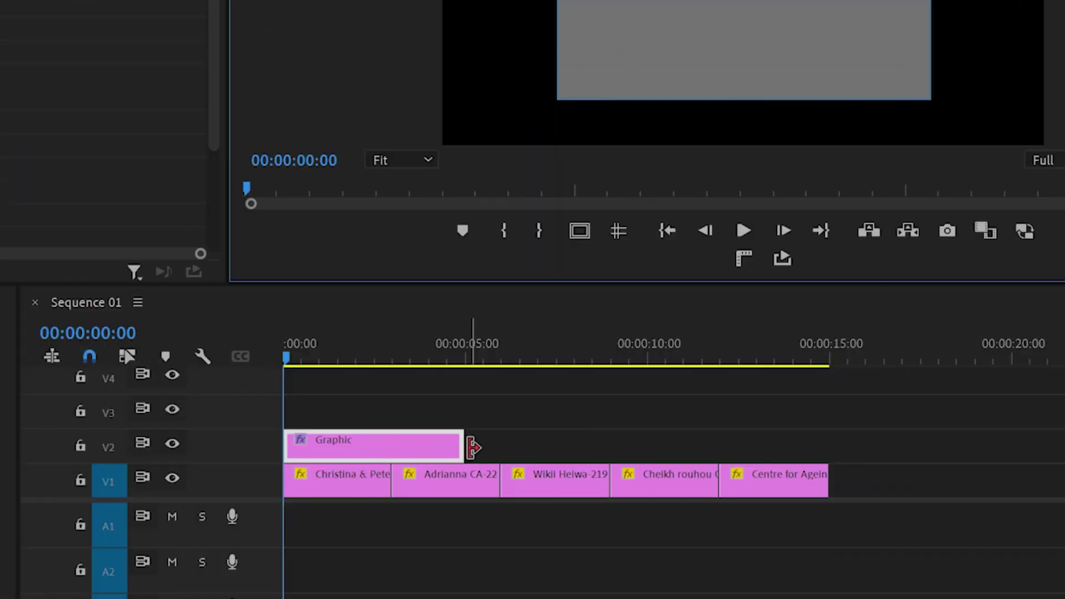
drag(465, 441, 827, 442)
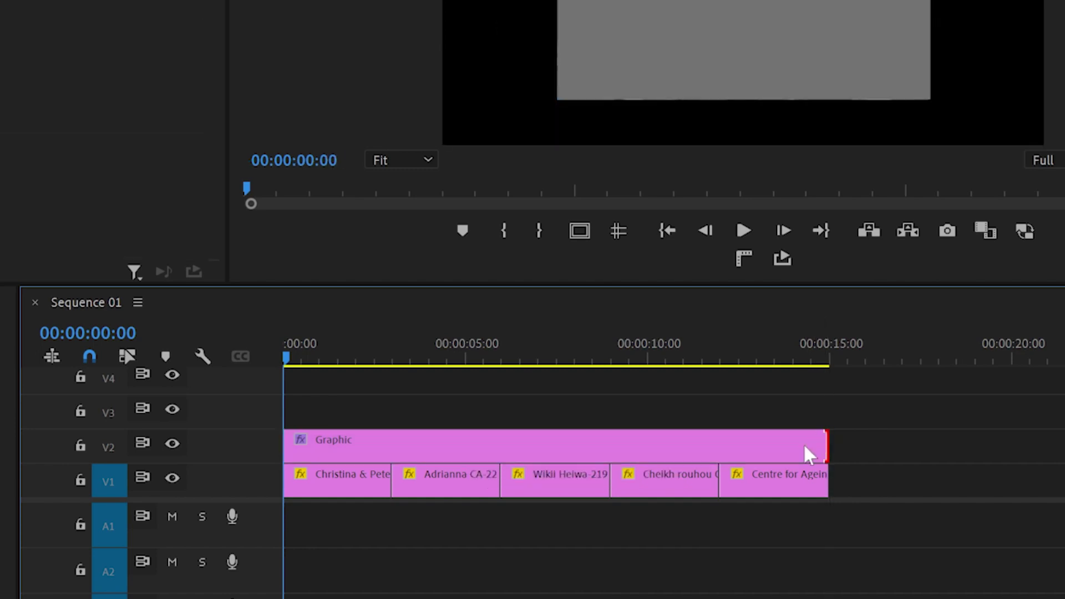
- In Essential Graphics, replace the rectangle's grey fill with a white 24-pixel outer stroke
click(644, 446)
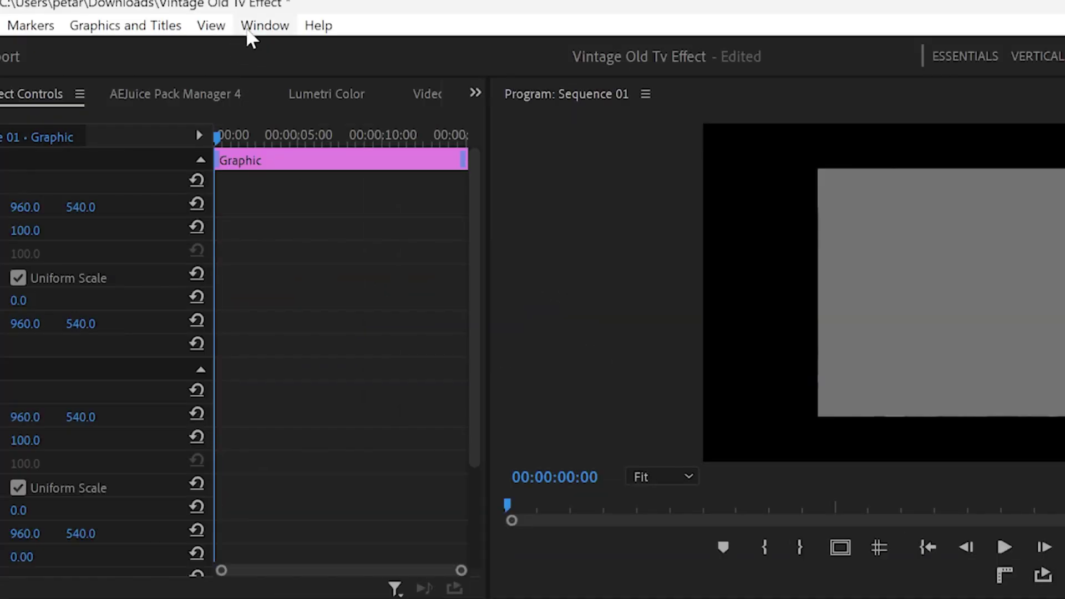
click(248, 33)
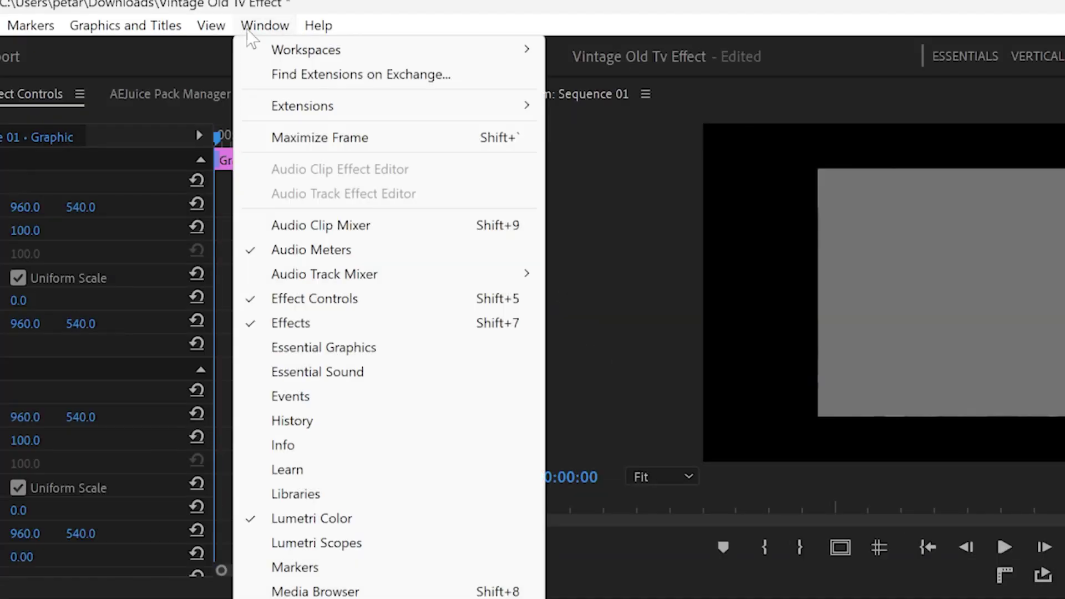
click(389, 352)
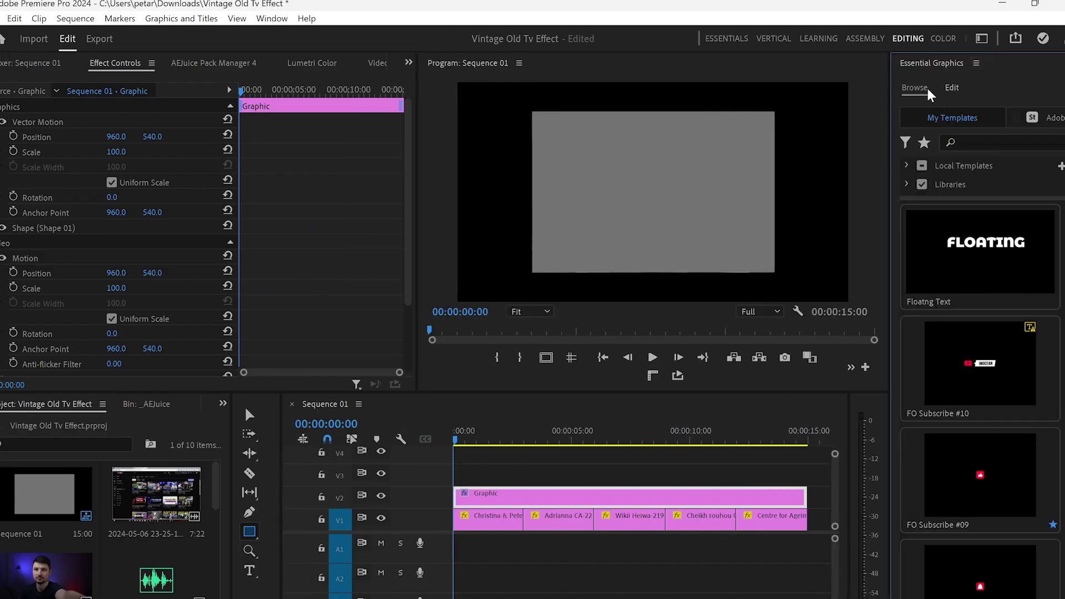
click(952, 89)
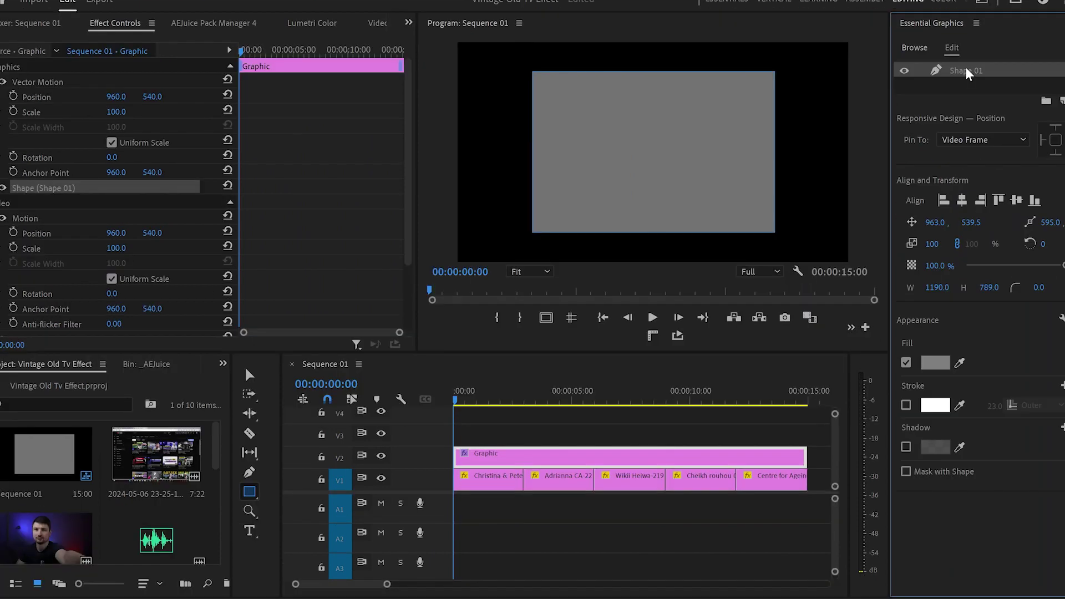
click(906, 362)
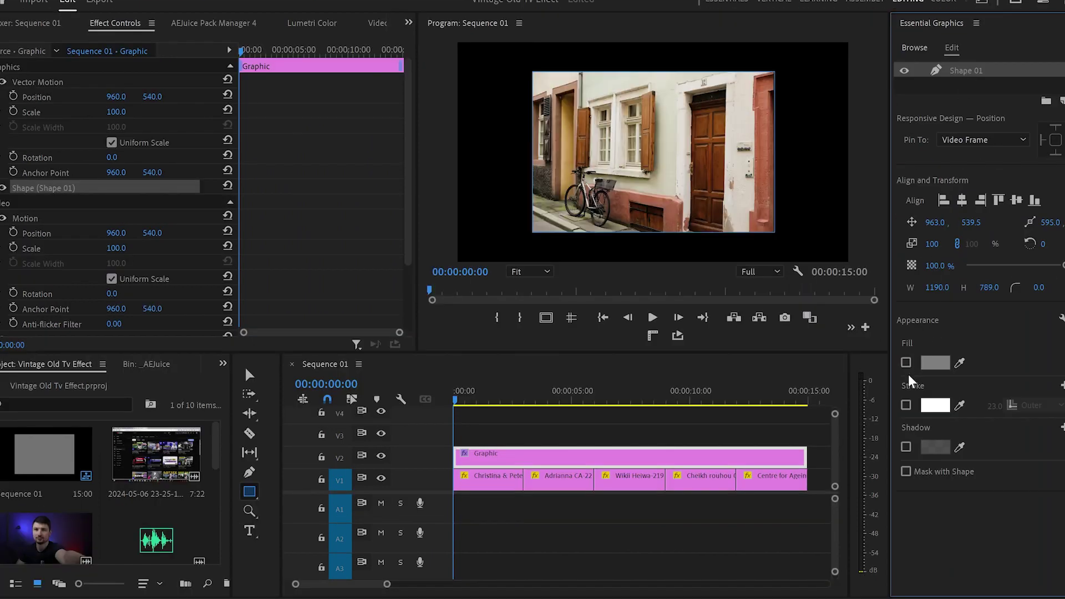
click(907, 405)
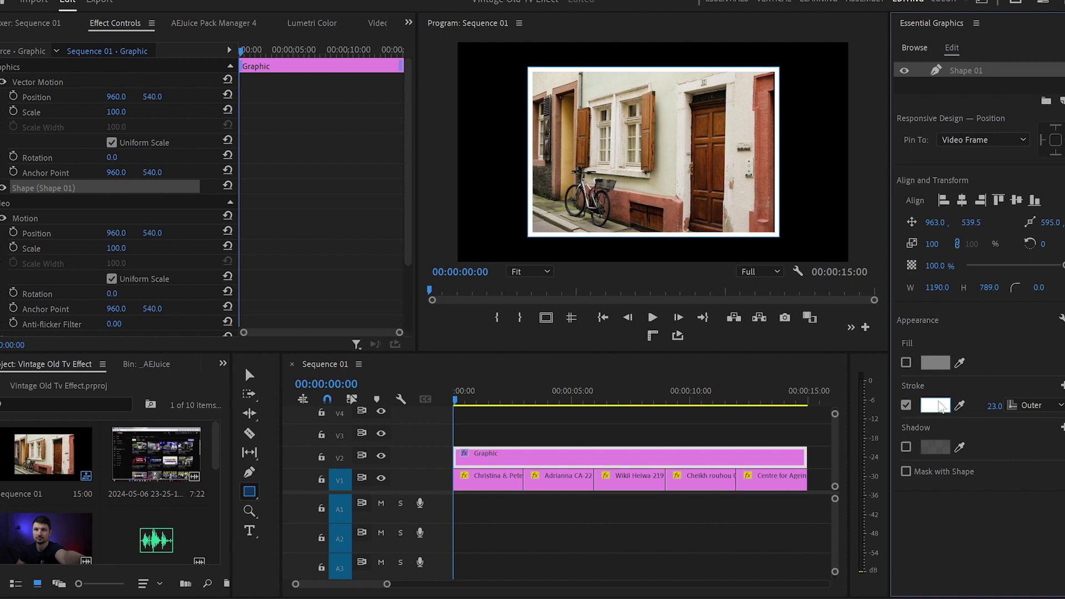
drag(994, 405, 1007, 405)
- Nudge the frame's right and bottom edges to fit the photo in the maximized monitor
click(719, 452)
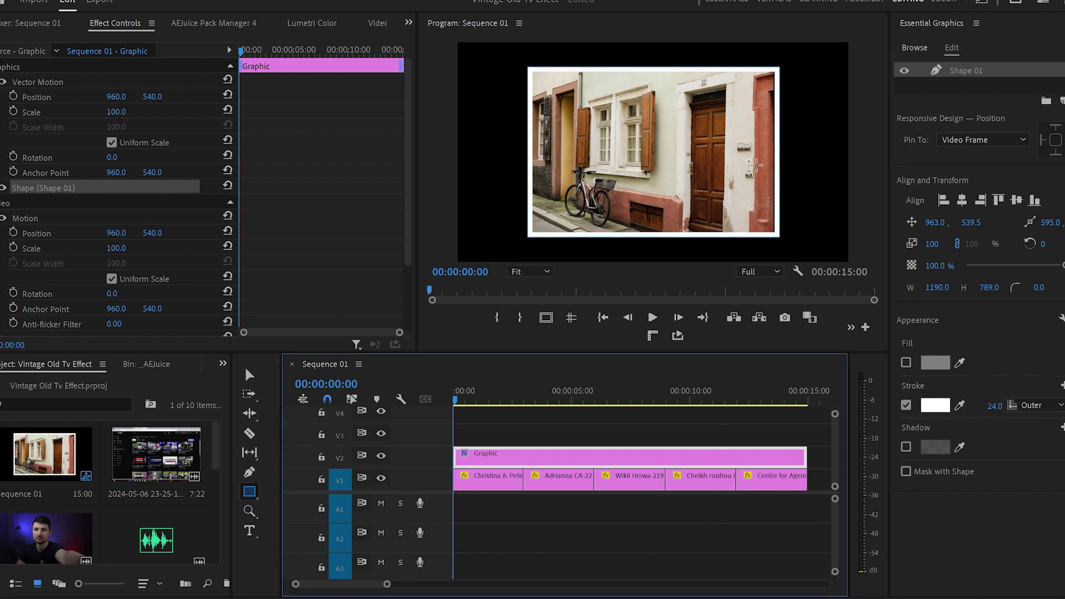
key(grave)
drag(800, 279, 798, 279)
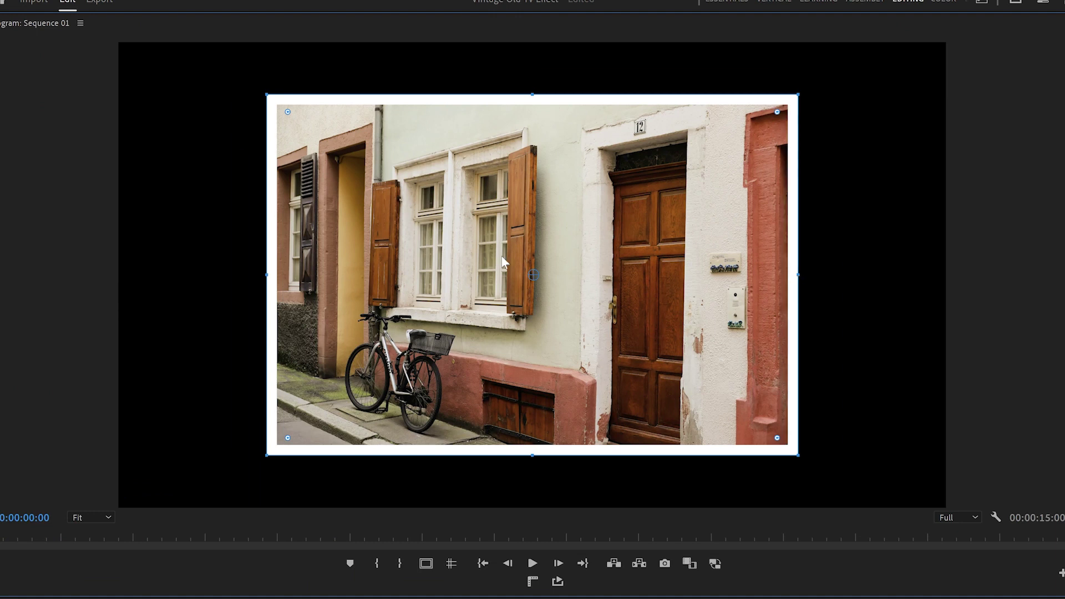
drag(533, 455, 540, 454)
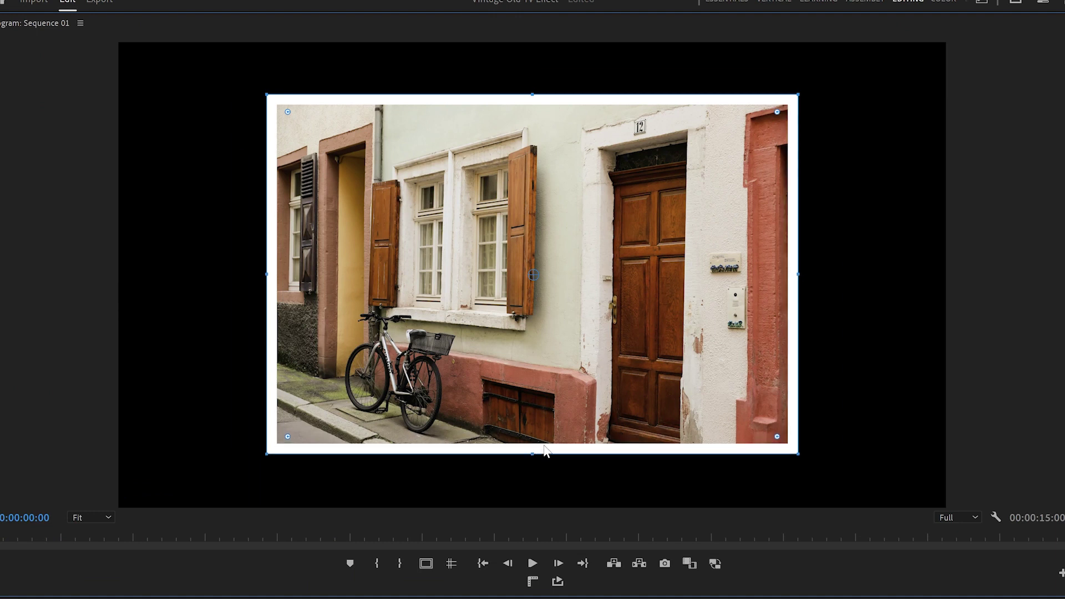
key(grave)
- Razor-cut the V2 frame graphic at each photo boundary
key(c)
click(530, 457)
click(665, 460)
click(736, 459)
key(v)
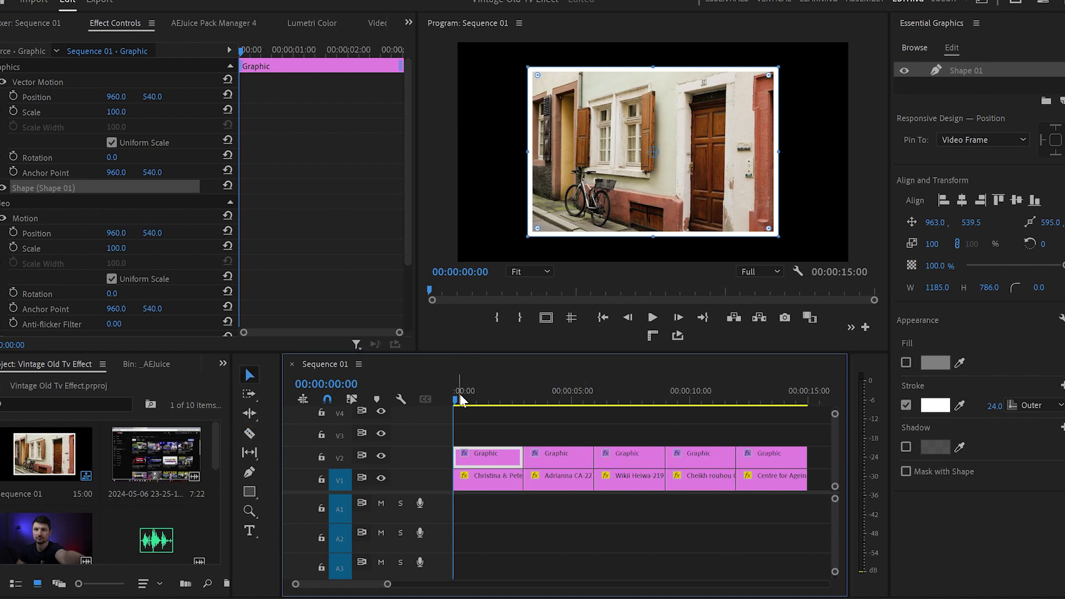
- Raise the second frame's bottom edge to fit the camera photo
drag(463, 402, 543, 402)
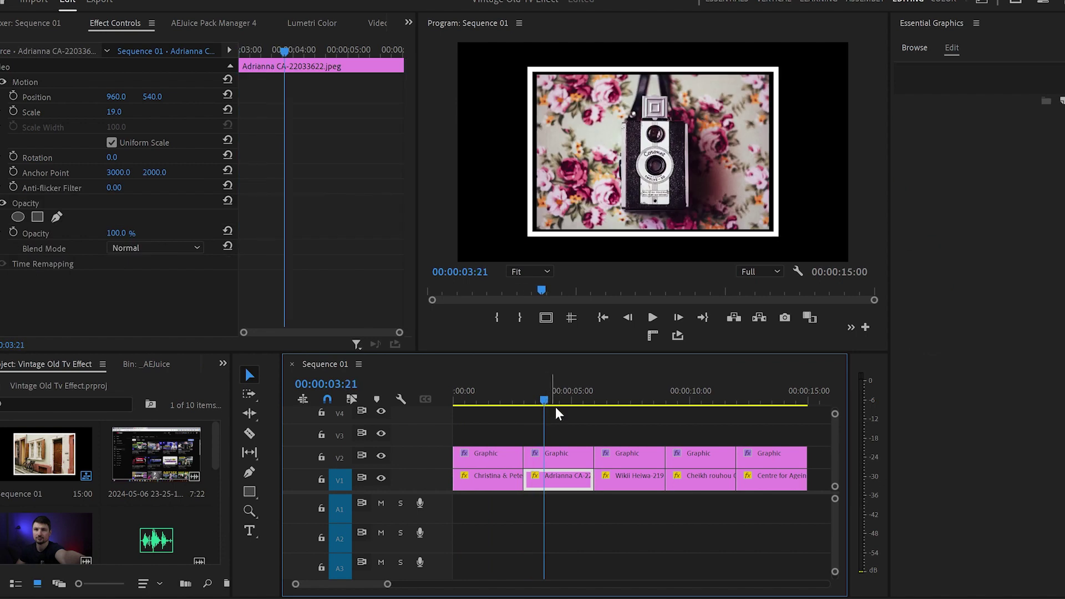
click(560, 453)
click(626, 239)
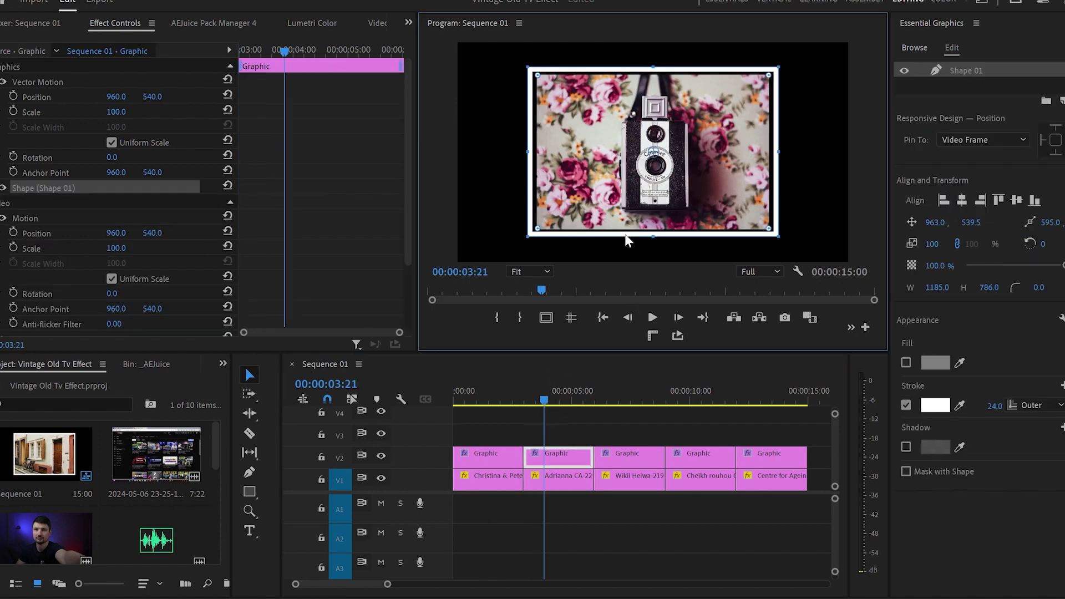
drag(649, 239, 648, 237)
- Check how the frames fit over the third, fourth and last photos
click(621, 394)
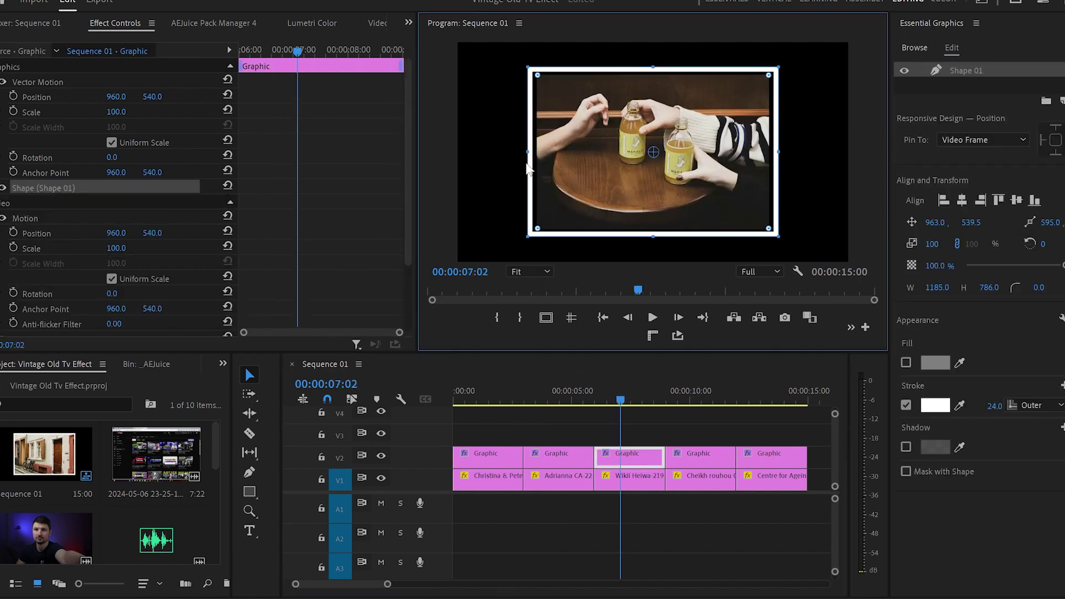
click(677, 393)
click(700, 454)
click(700, 476)
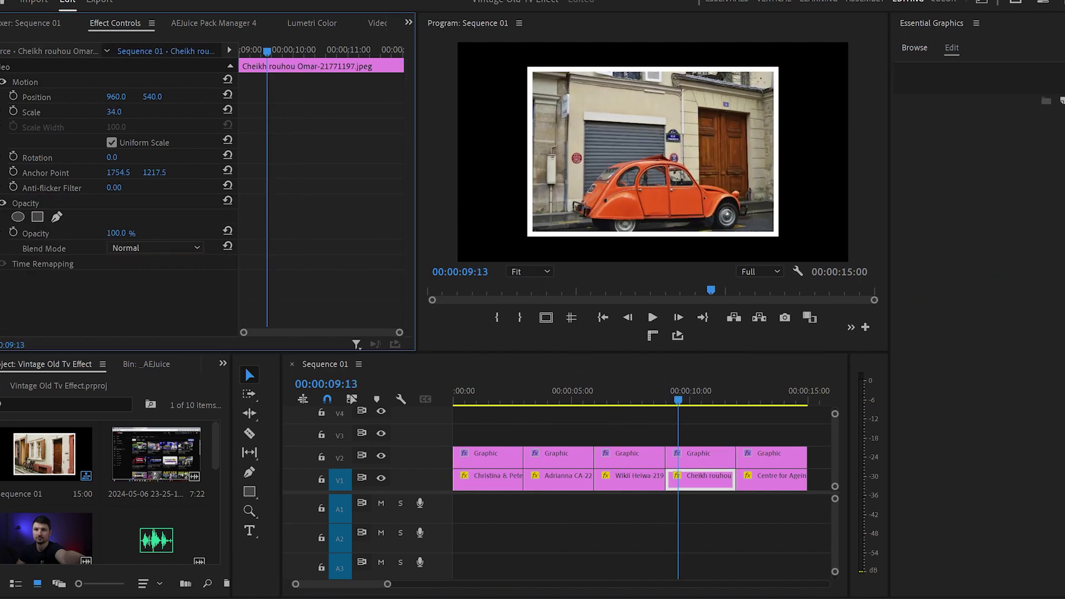
click(742, 394)
click(772, 476)
click(784, 462)
- Nest the first and second photo-and-frame pairs as '1' and '2'
key(Home)
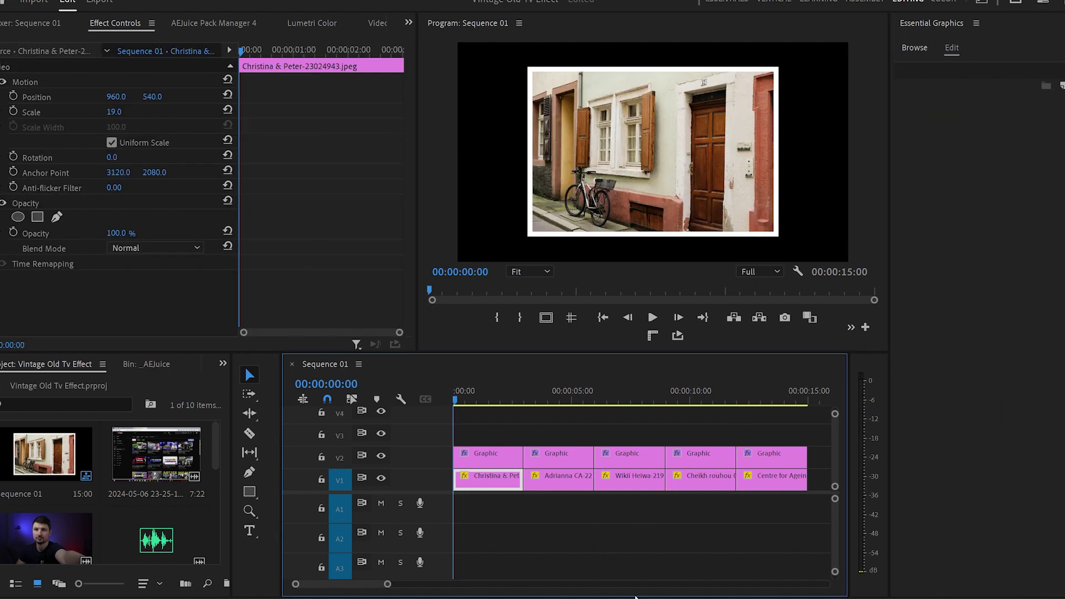
drag(461, 436, 508, 482)
key(alt+n)
text(1)
click(513, 303)
drag(571, 438, 575, 474)
key(alt+n)
text(2)
key(Return)
- Nest the third and fourth photo-and-frame pairs as '3' and '4'
drag(629, 438, 629, 493)
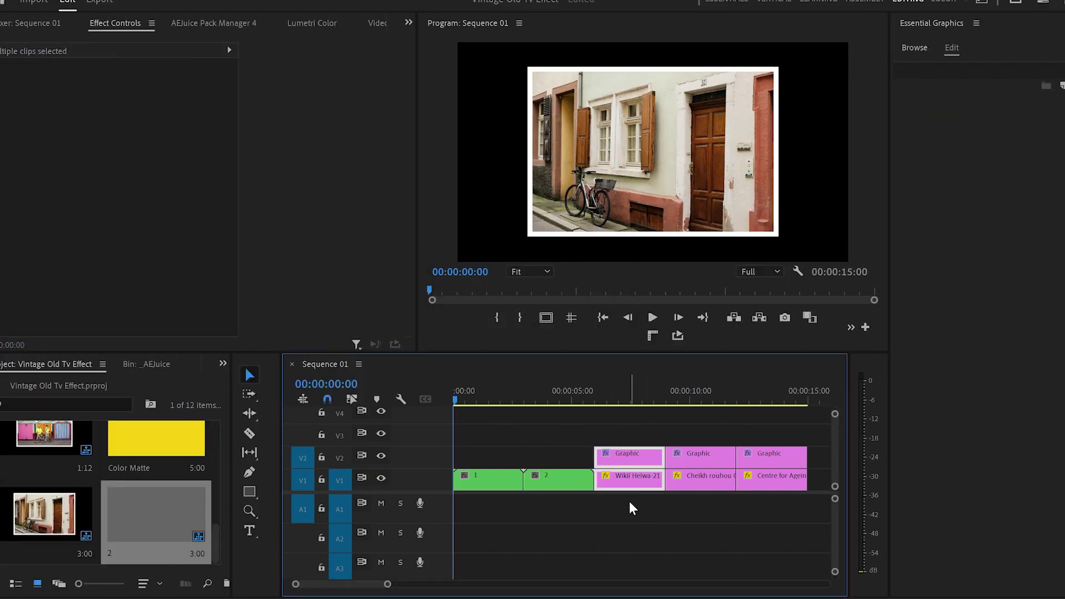
key(alt+n)
text(3)
key(Return)
drag(717, 440, 722, 491)
key(alt+n)
text(4)
key(Return)
- Nest the last photo and its frame as '5'
drag(773, 439, 782, 490)
key(alt+n)
text(5)
- Search the Effects panel for '3d' and apply Basic 3D to clip 1
click(223, 363)
click(242, 414)
click(91, 382)
text(3d)
click(122, 517)
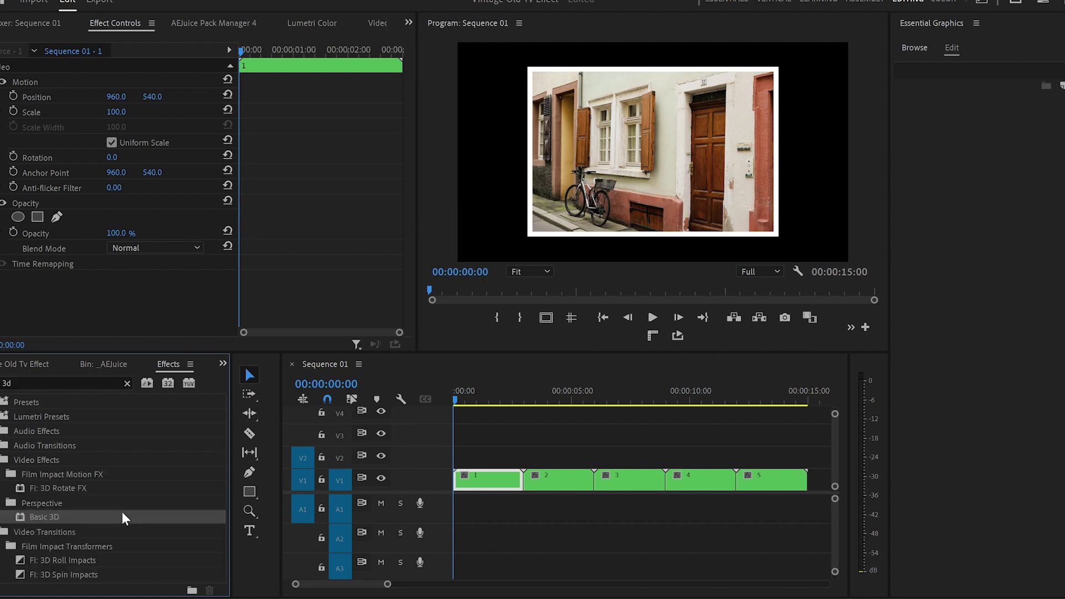
drag(301, 522, 505, 477)
- Enable keyframing for Swivel, Tilt and Distance to Image
scroll(345, 239, down, 3)
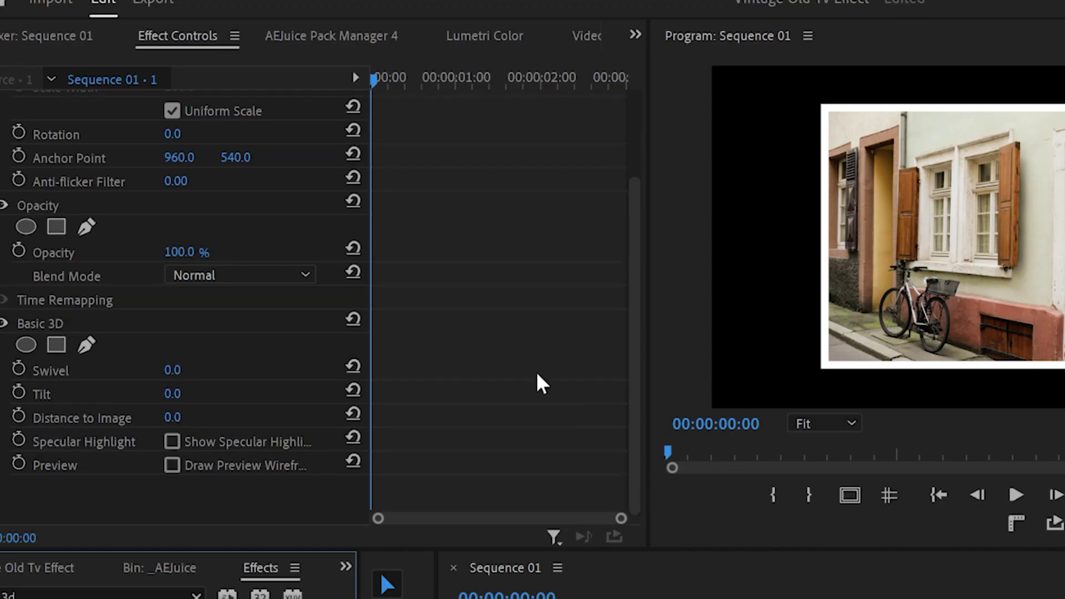
click(19, 366)
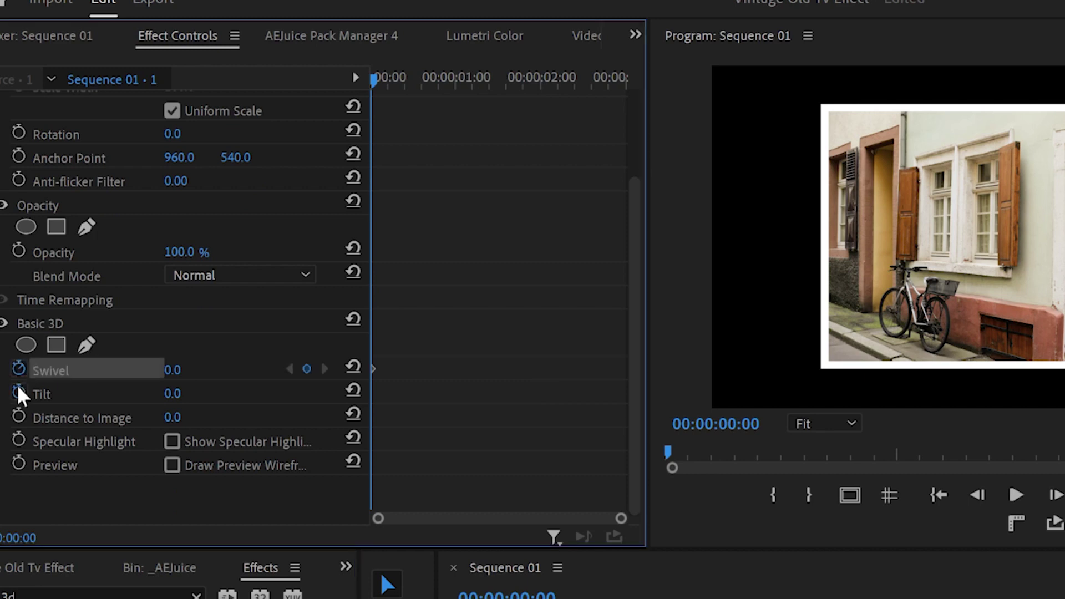
click(18, 390)
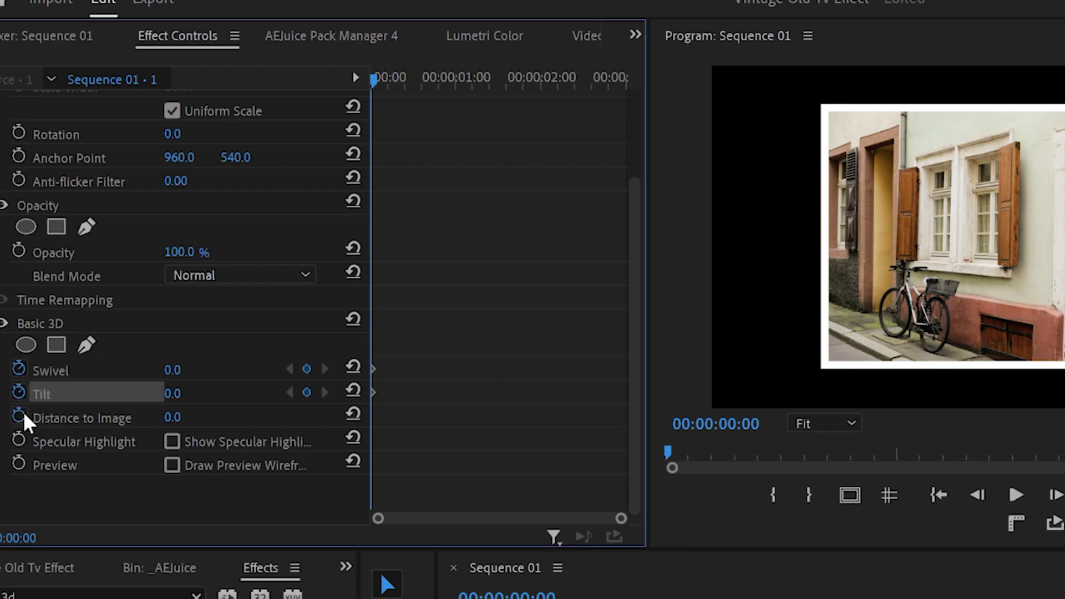
click(22, 413)
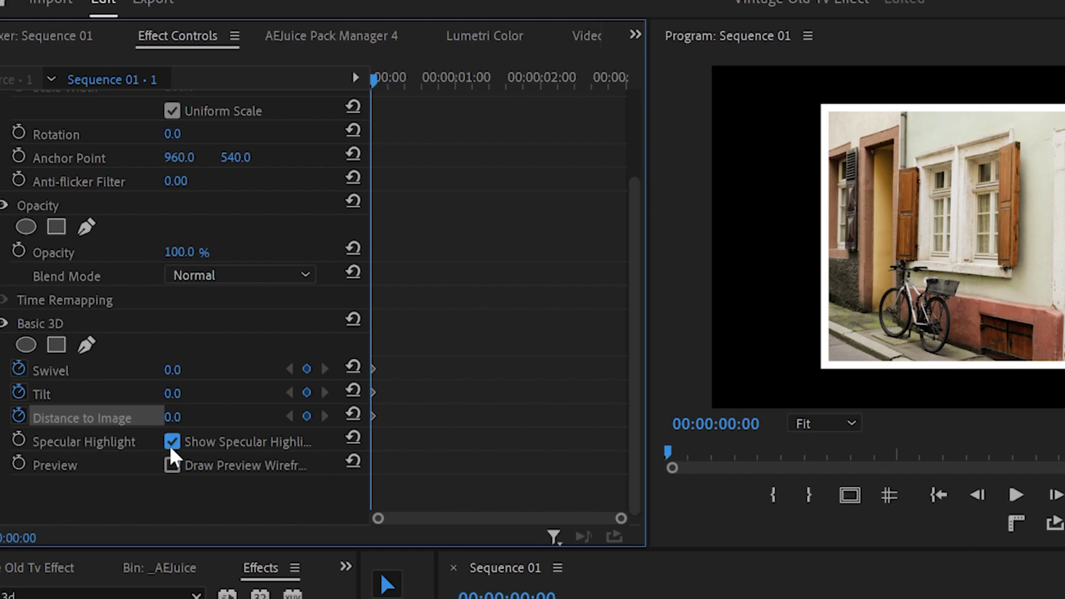
- Keyframe clip 1 from Distance 68 at start to Swivel 35° and Distance -3 at 00:00:02:24
drag(172, 416, 182, 368)
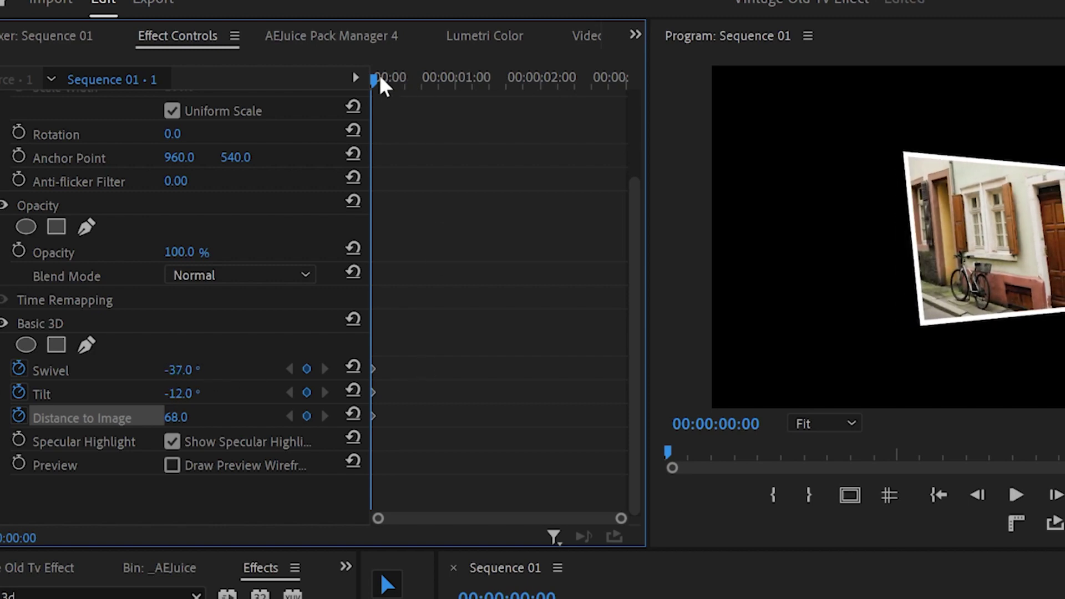
drag(378, 80, 626, 142)
drag(175, 417, 160, 417)
drag(176, 369, 196, 369)
drag(176, 417, 147, 417)
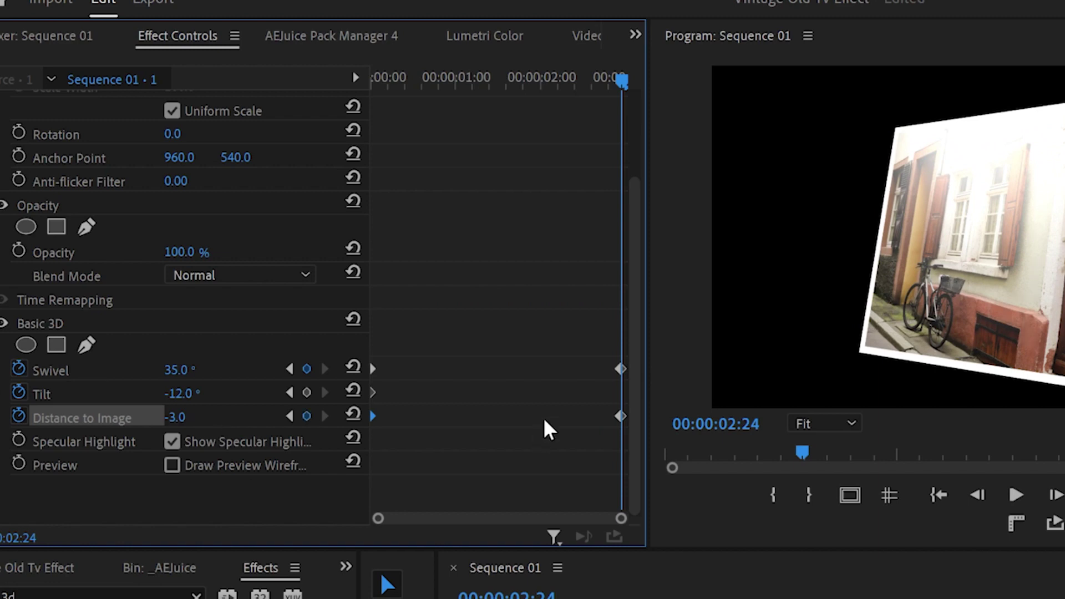
drag(459, 346, 355, 434)
drag(582, 357, 630, 427)
- Apply Ease In and Ease Out to the selected Basic 3D keyframes
right_click(623, 419)
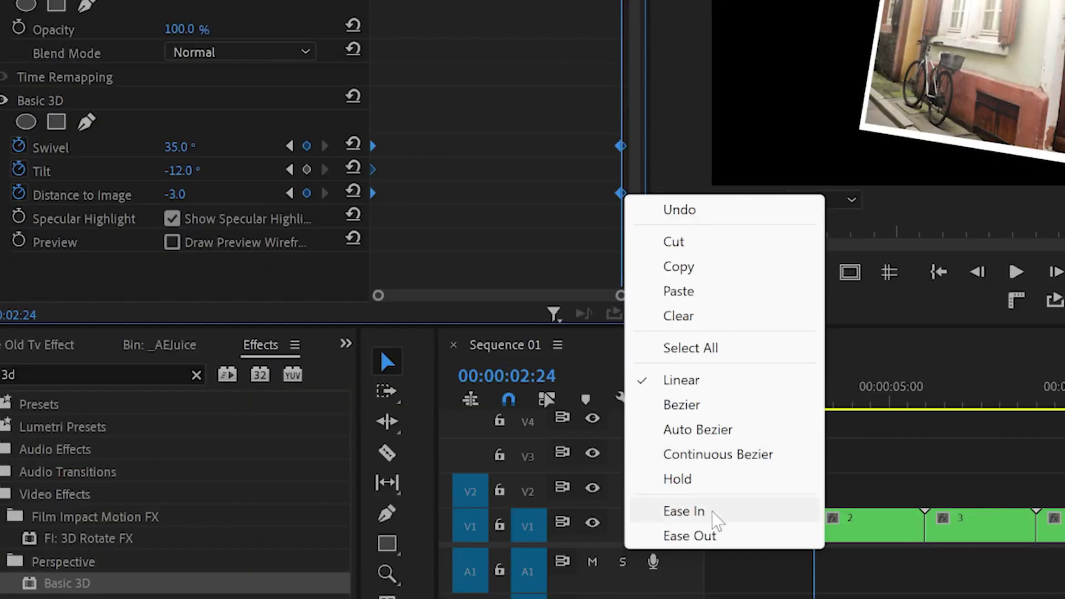
click(711, 513)
right_click(621, 198)
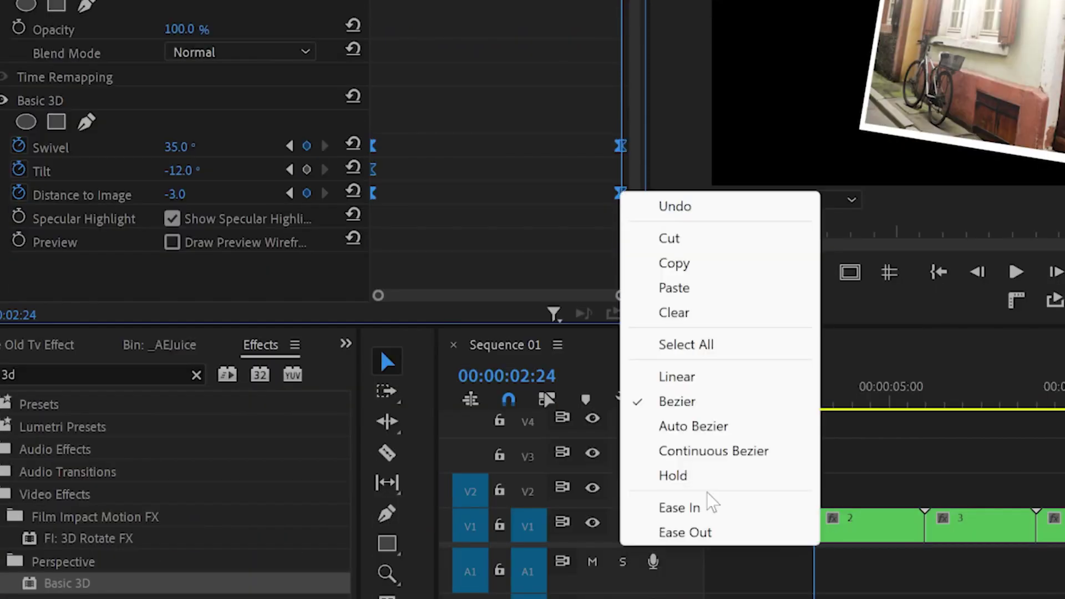
click(721, 547)
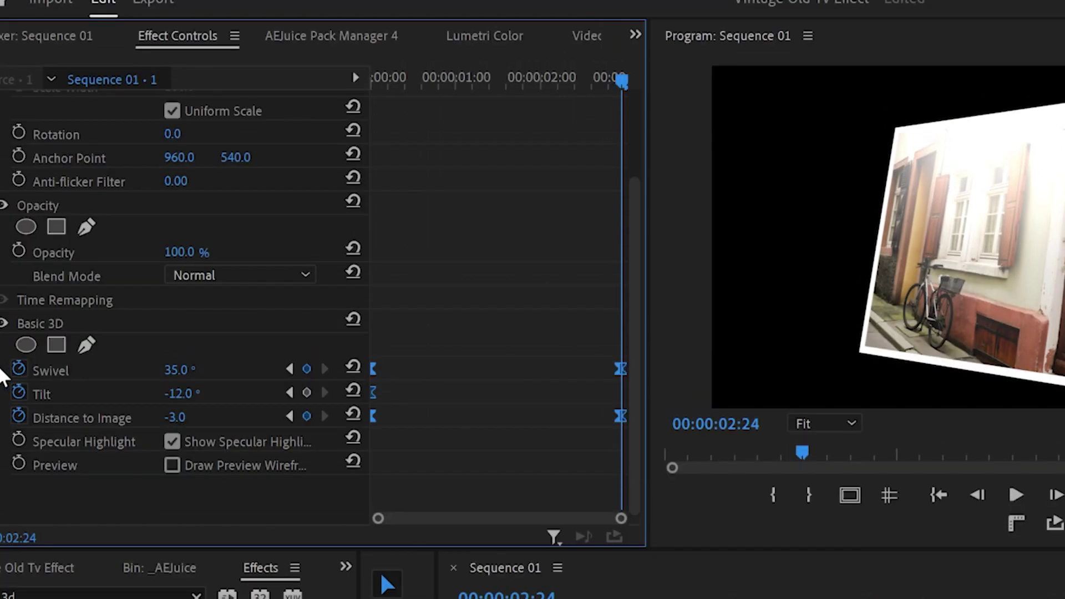
- Smooth the Swivel and Distance to Image velocity curves with their Bezier handles
click(4, 199)
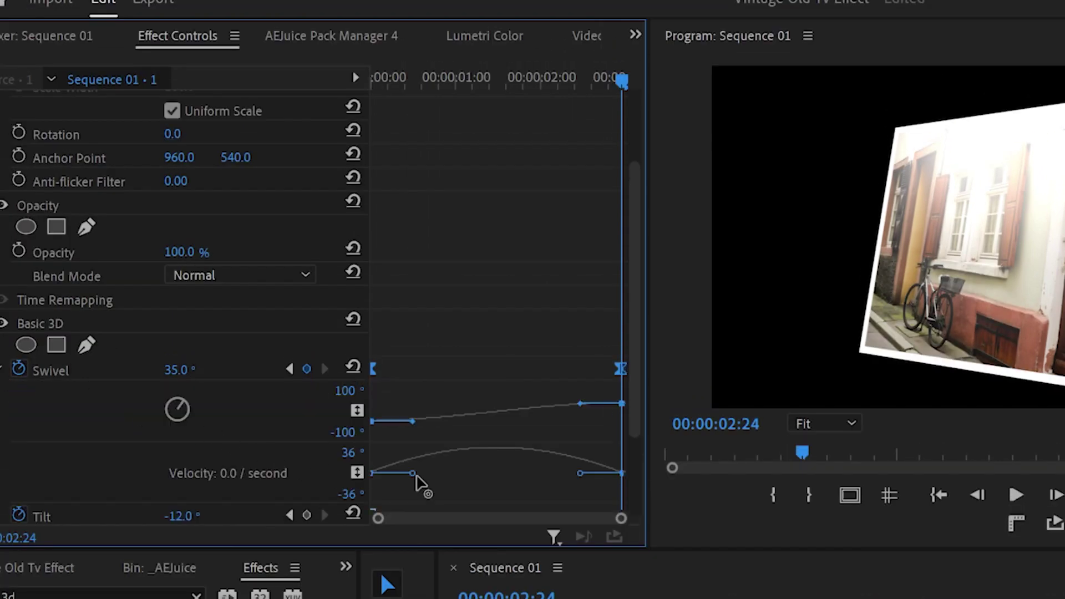
drag(418, 476, 504, 476)
click(2, 369)
click(1, 416)
scroll(333, 416, down, 3)
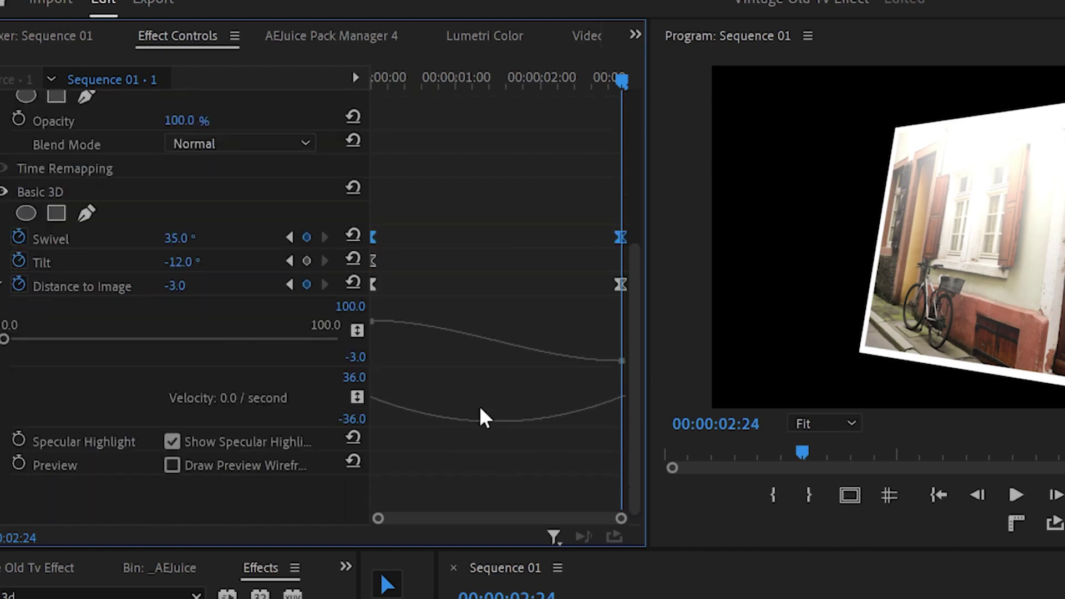
drag(372, 400, 474, 408)
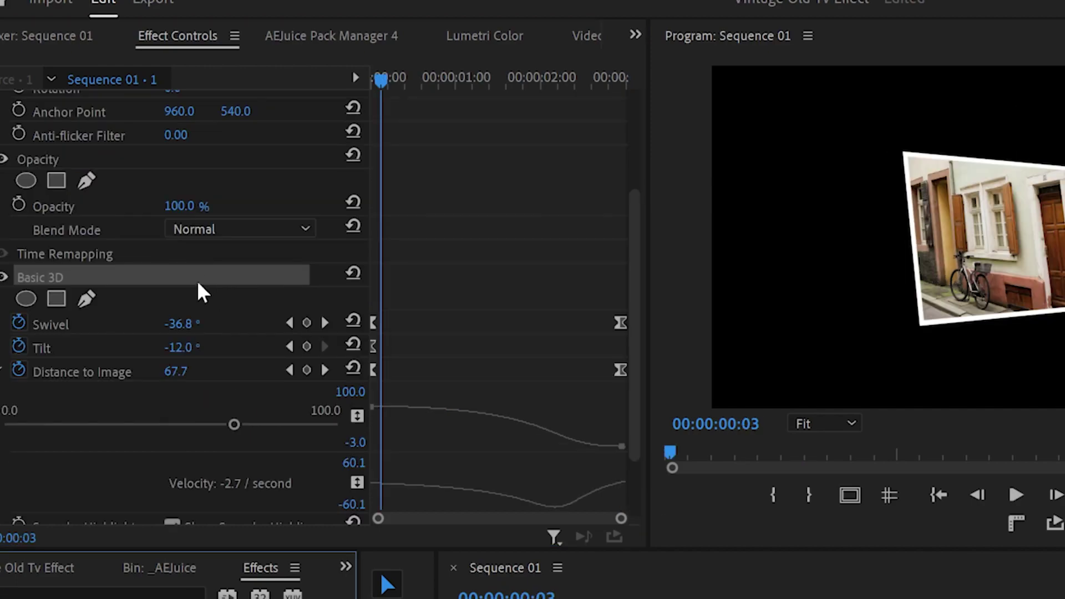
- Copy clip 1's Basic 3D effect and paste it onto clips 2–5
right_click(203, 278)
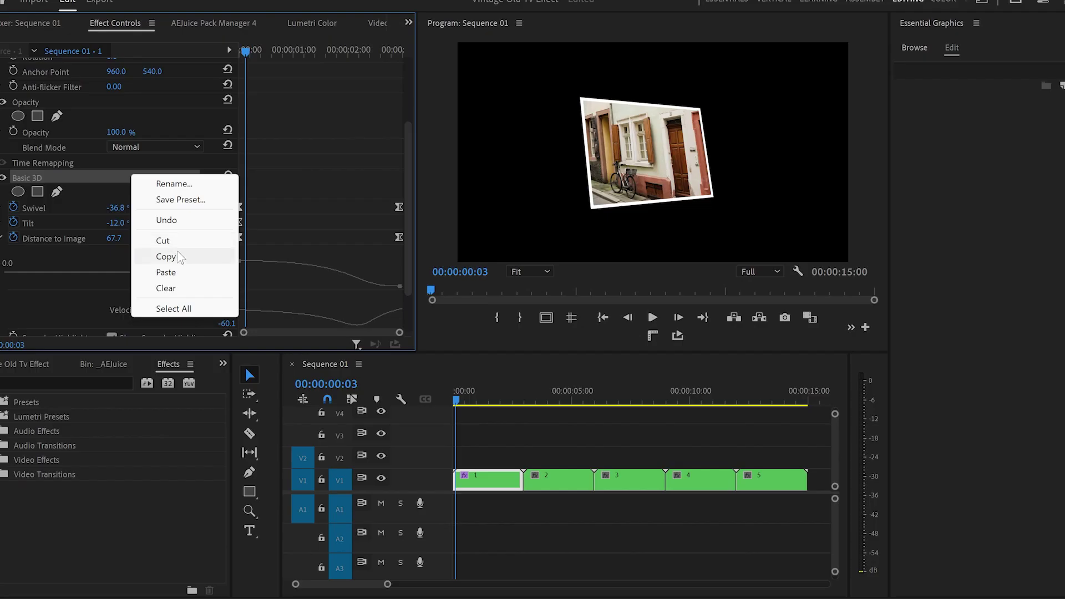
click(177, 252)
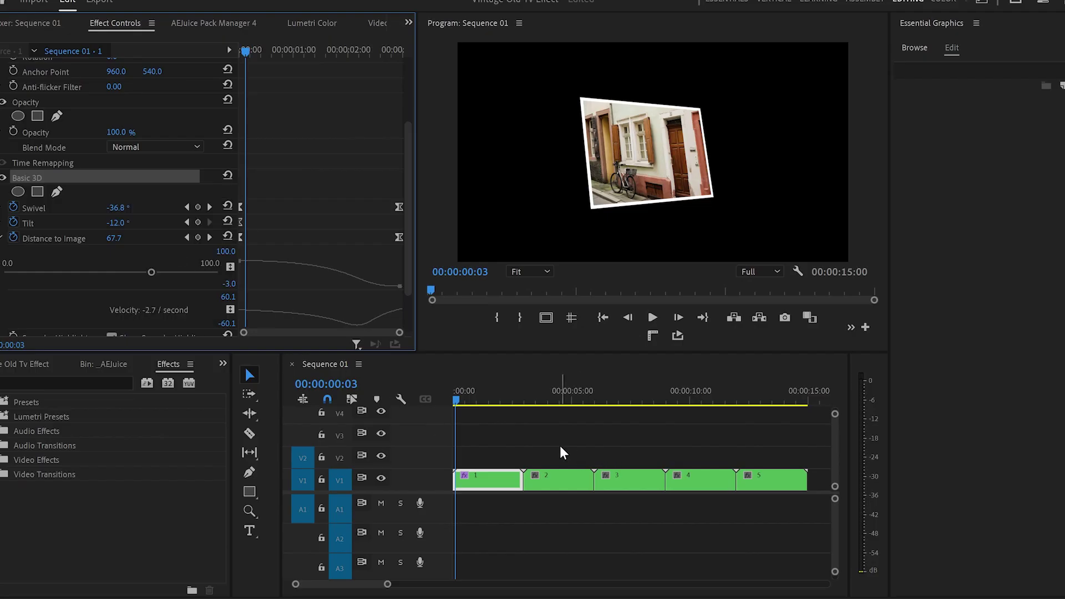
drag(560, 445, 744, 482)
key(ctrl+v)
key(ctrl+v)
- Retime clip 2's Swivel keyframes starting at 00:00:04:07
click(556, 398)
click(571, 478)
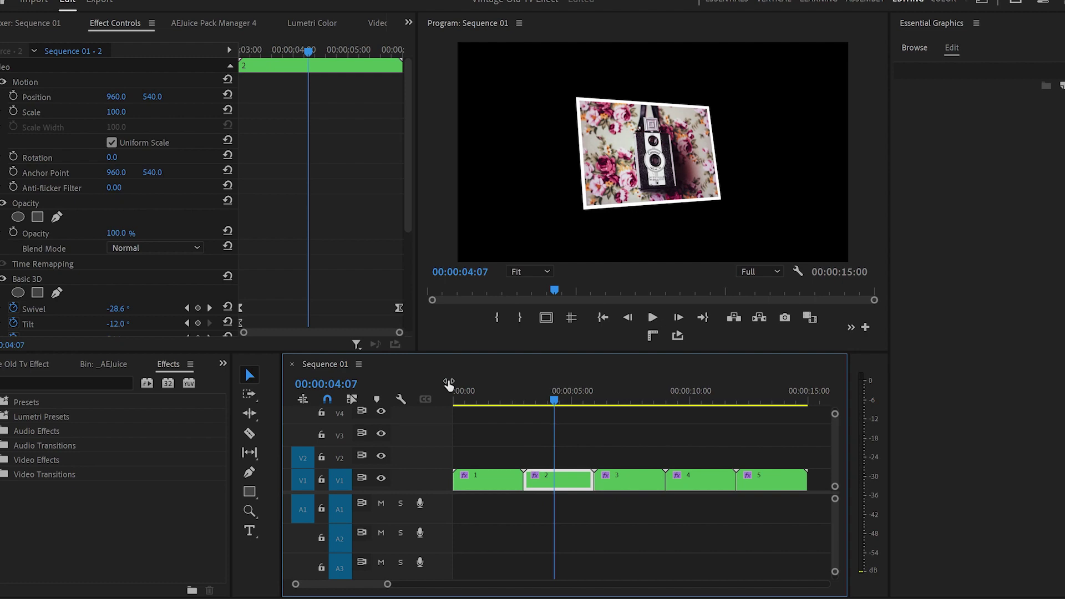
scroll(371, 258, down, 5)
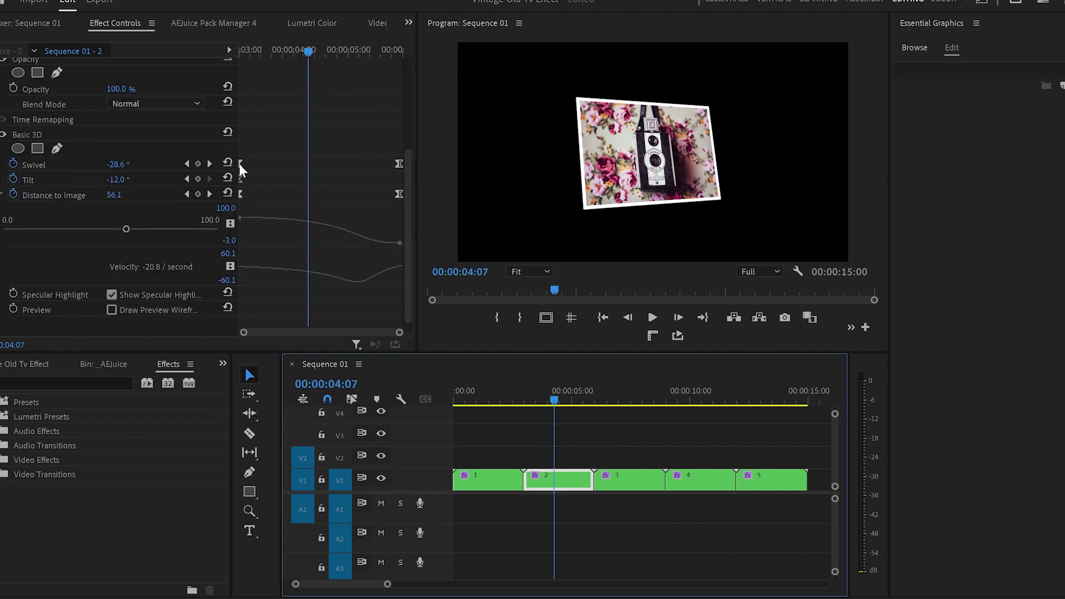
drag(238, 165, 308, 164)
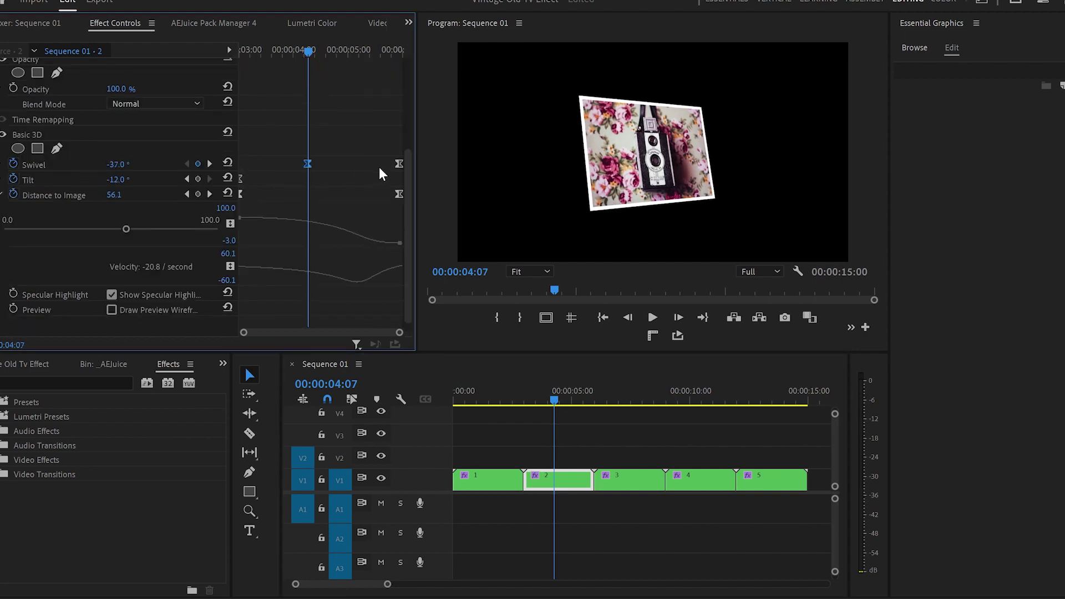
drag(395, 165, 242, 161)
drag(309, 168, 398, 170)
- Retime clip 4's Swivel keyframes so it starts at -32.6°
click(689, 408)
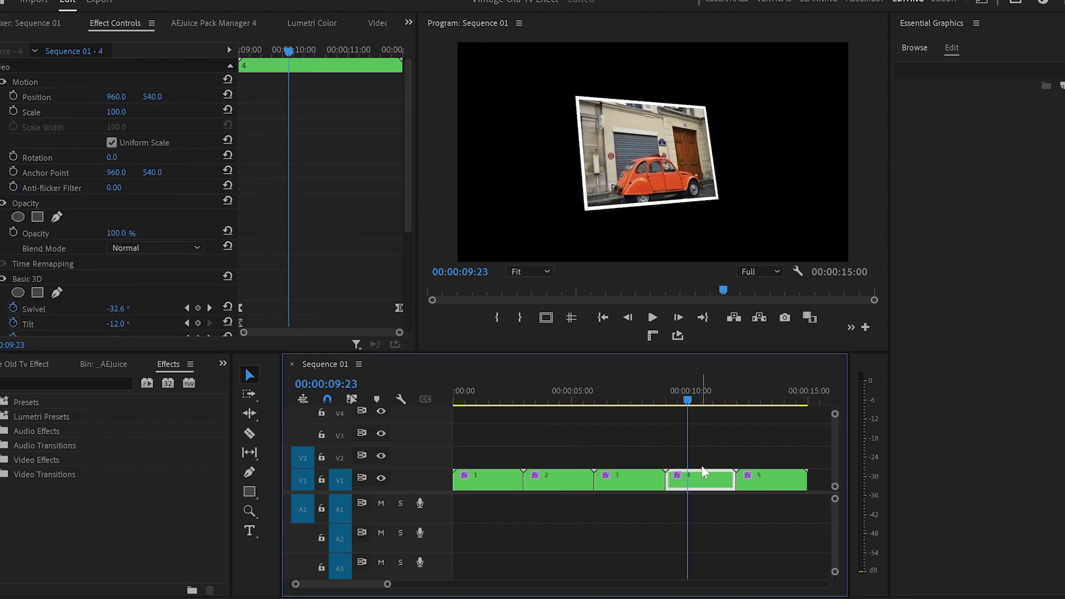
scroll(330, 251, down, 5)
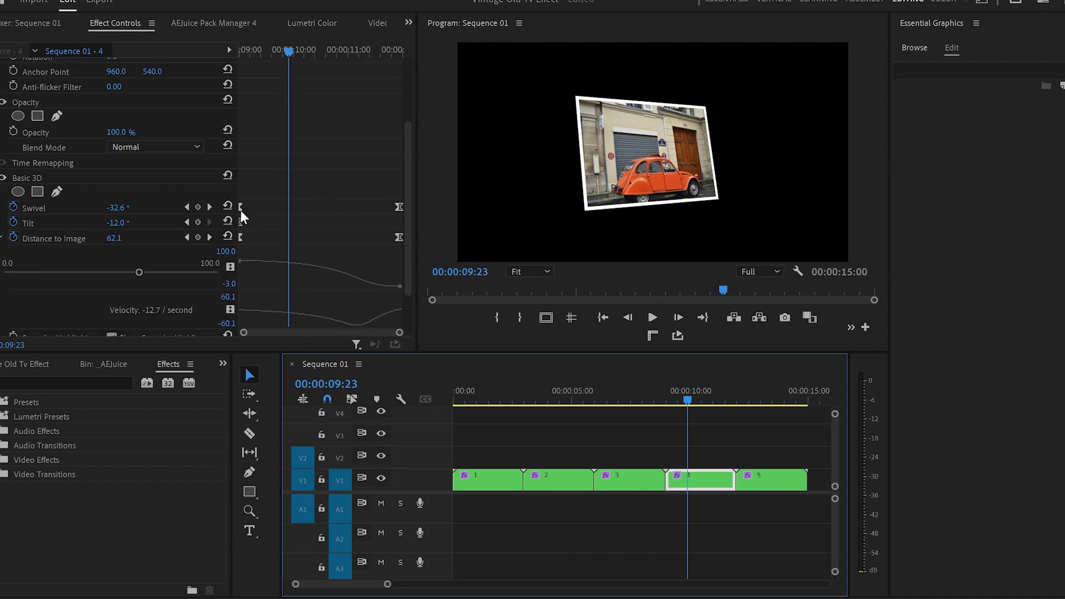
drag(240, 207, 314, 208)
drag(398, 206, 225, 203)
drag(313, 208, 411, 209)
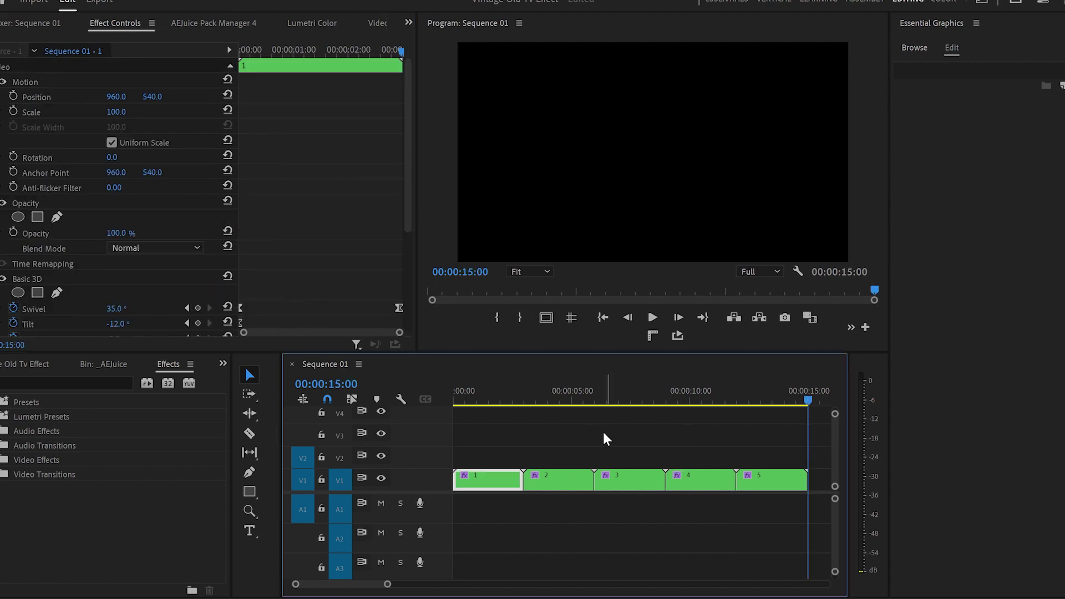
- Move all five photo clips up to track V2
drag(485, 450, 749, 480)
alt+drag(628, 484, 613, 465)
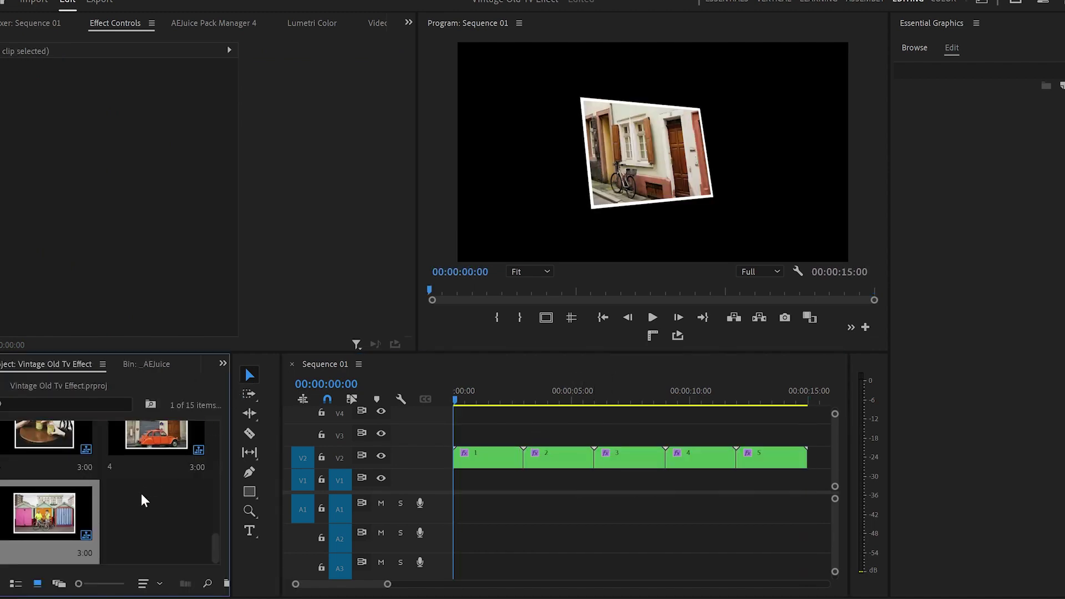
click(141, 493)
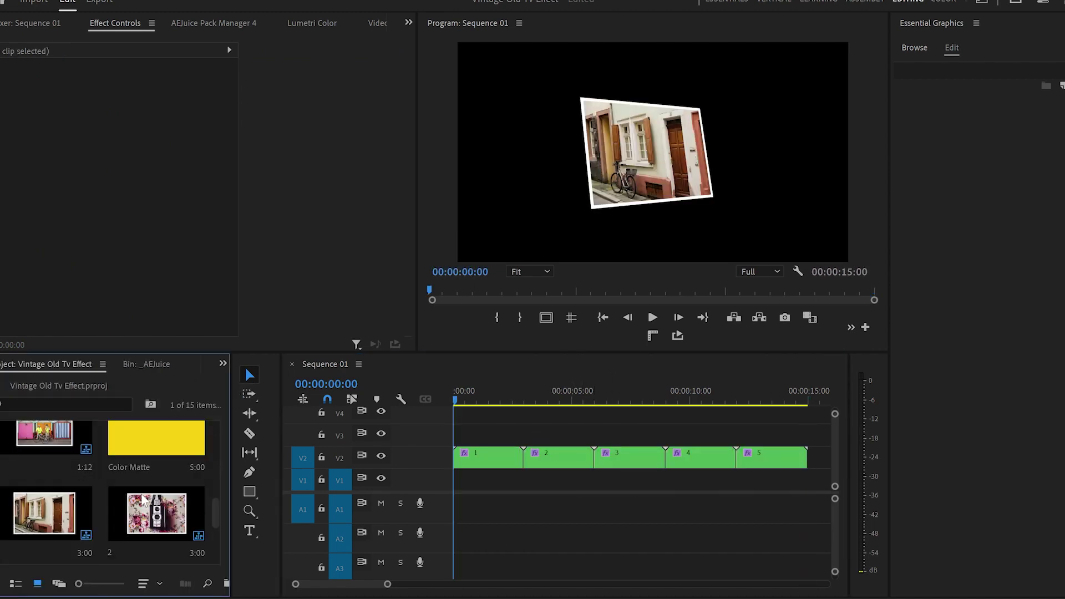
- Create a new Color Matte in the Project panel with yellow E4C406
right_click(145, 499)
mouse_move(218, 291)
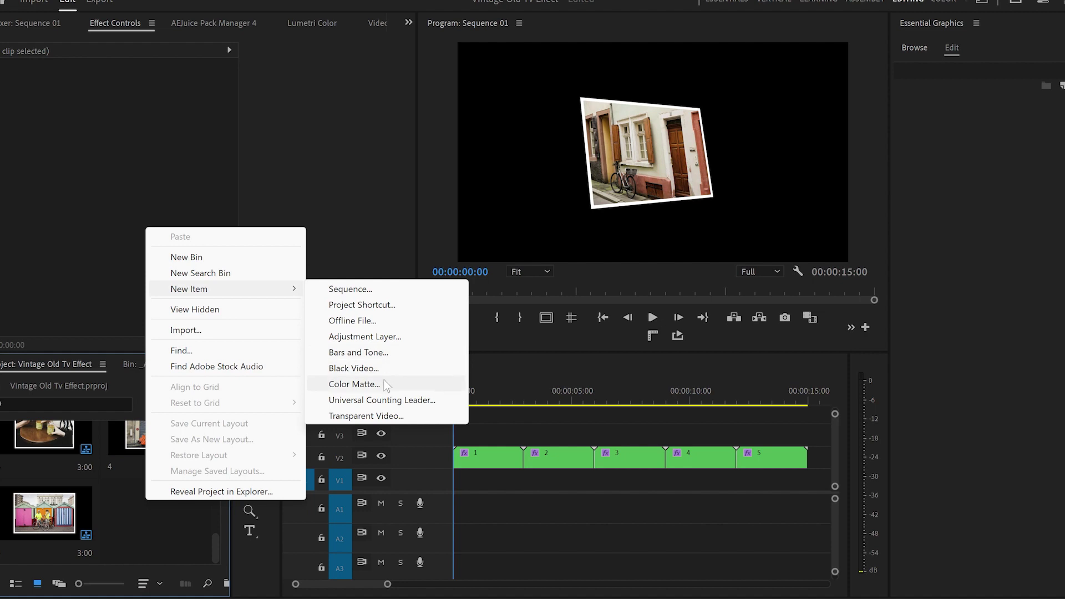
click(384, 383)
click(555, 352)
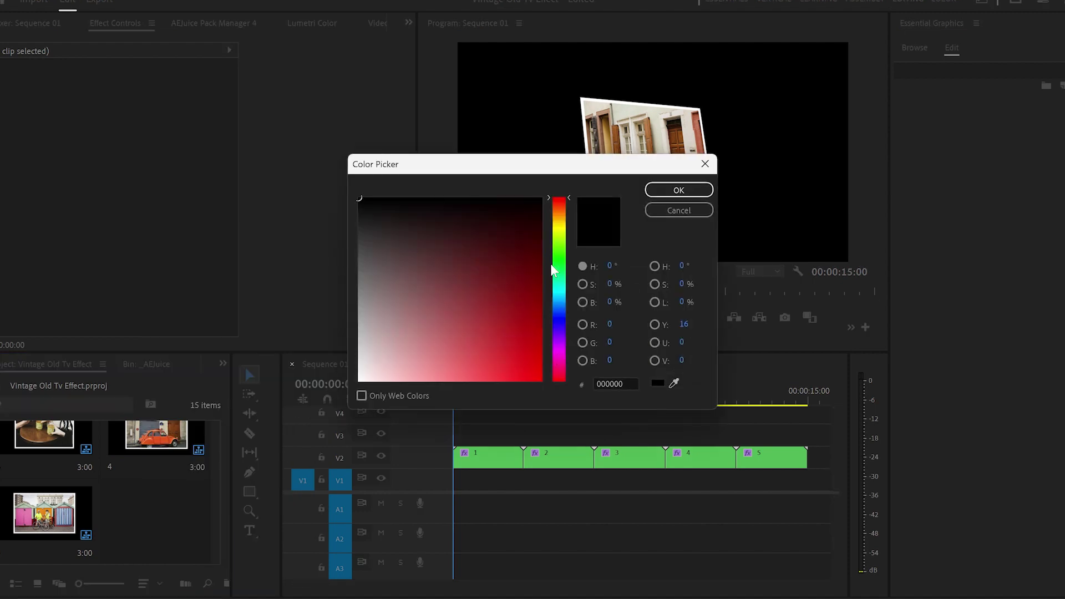
drag(557, 244, 564, 225)
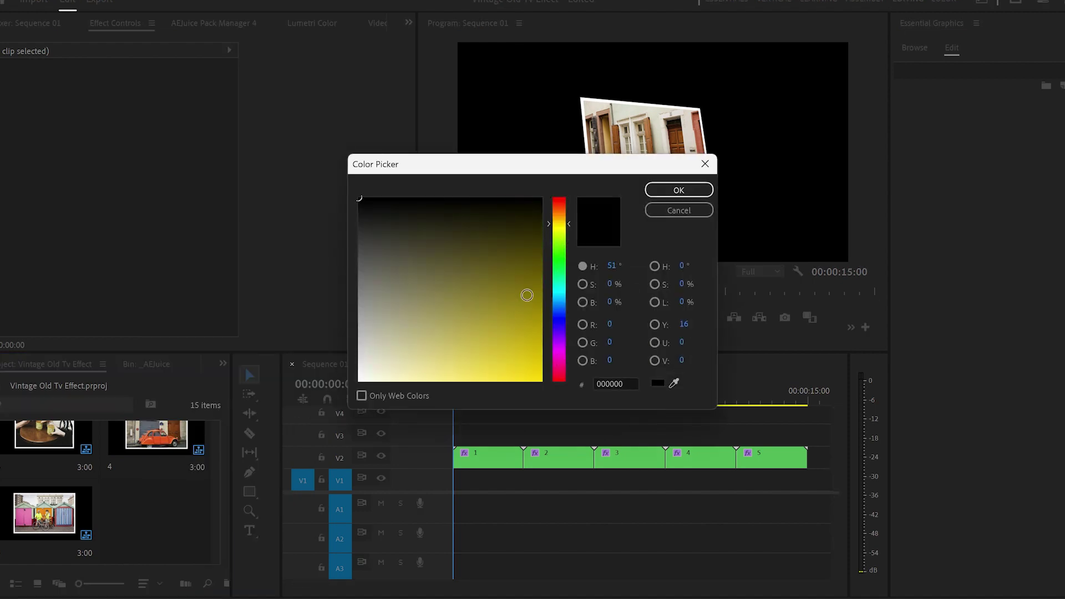
mouse_move(512, 336)
mouse_down()
mouse_move(540, 370)
mouse_move(536, 361)
mouse_up()
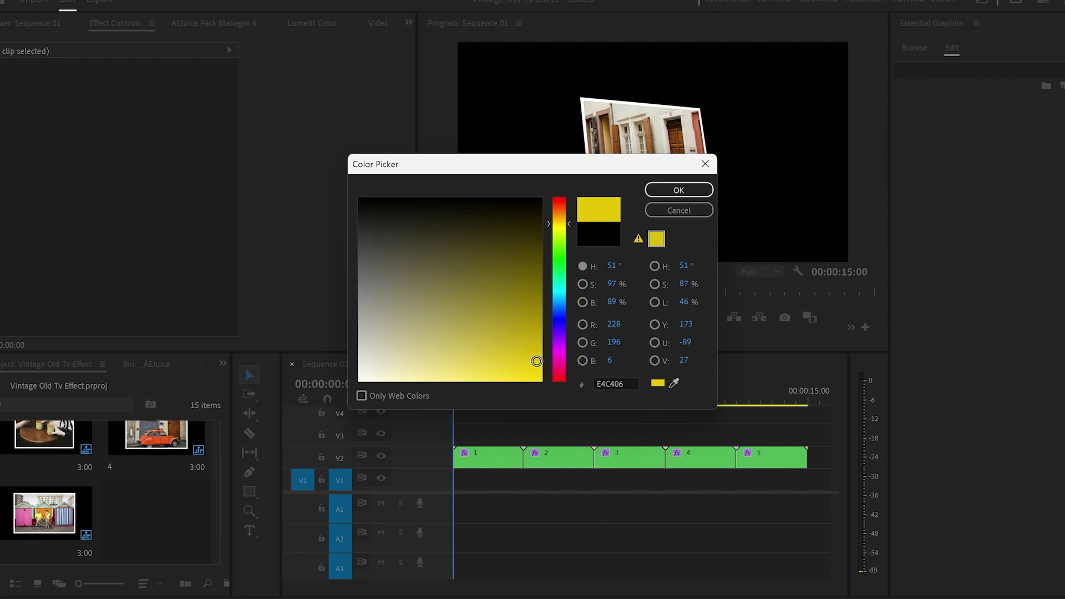
click(678, 189)
- Place the yellow matte on V1 under the photos and extend it to 00:00:15:00
drag(195, 502, 439, 490)
drag(561, 486, 787, 491)
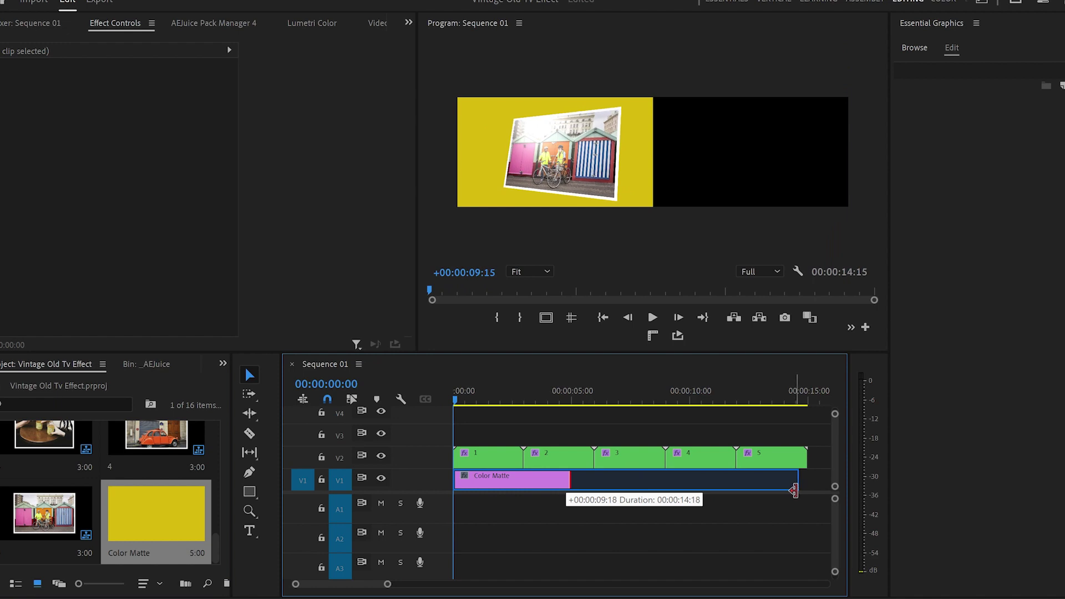
drag(794, 491, 806, 490)
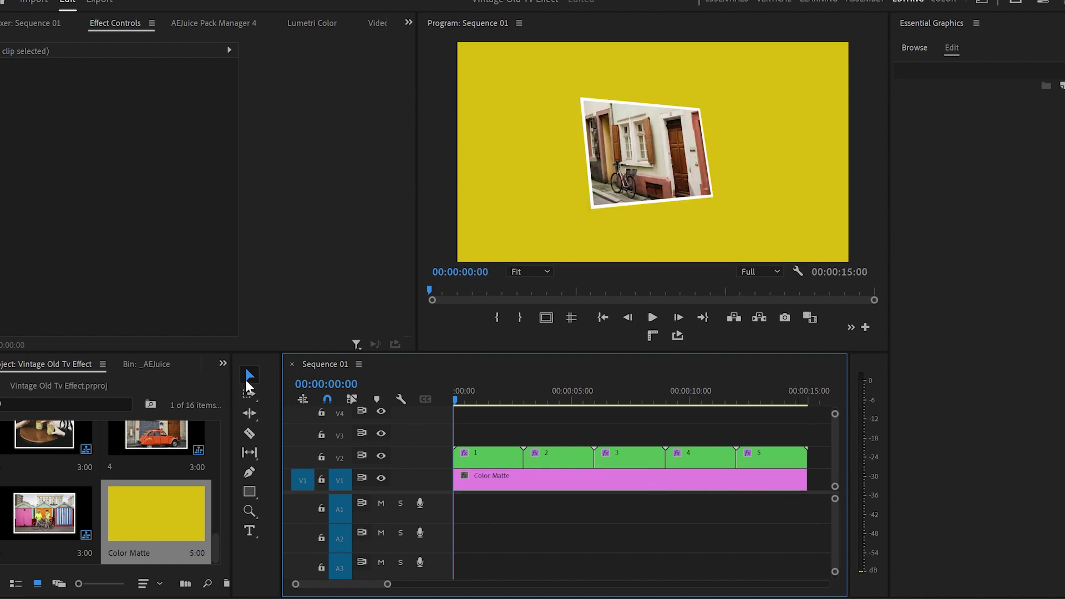
- Search the Effects panel for 'drop' and apply Drop Shadow to clip 1
click(224, 364)
click(254, 414)
text(drop)
drag(107, 516, 474, 466)
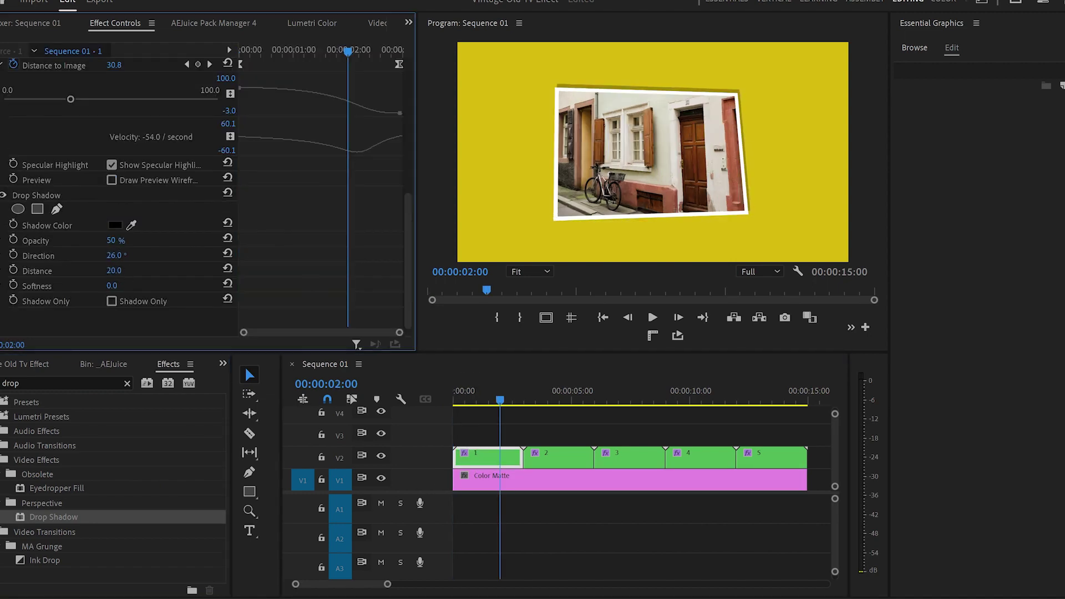
- Set the Drop Shadow opacity to 54% and softness to 38, then copy the effect
drag(111, 241, 114, 240)
drag(112, 285, 122, 256)
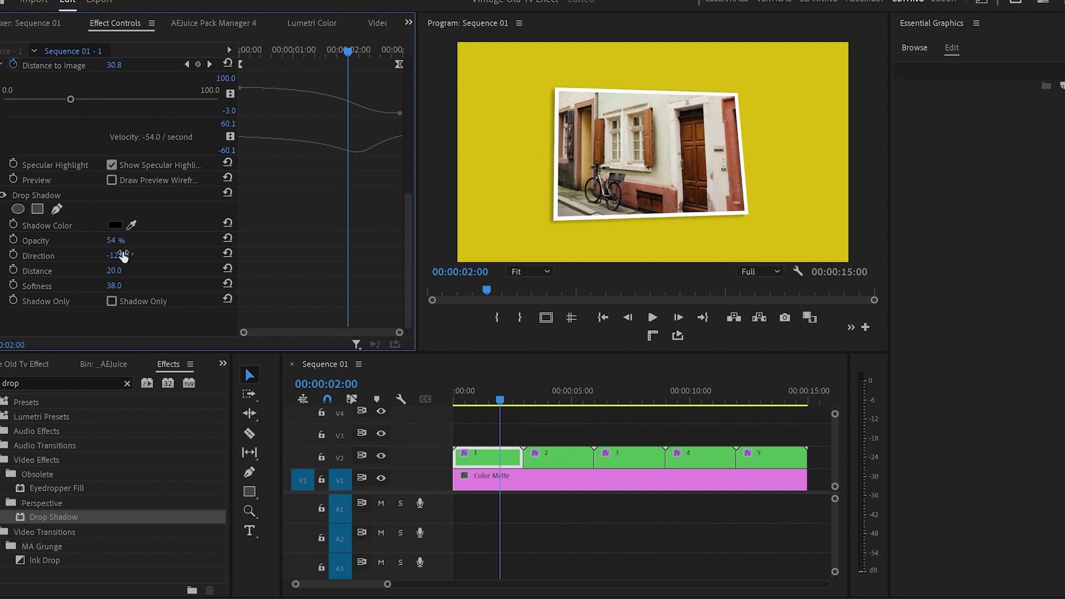
right_click(39, 200)
click(77, 280)
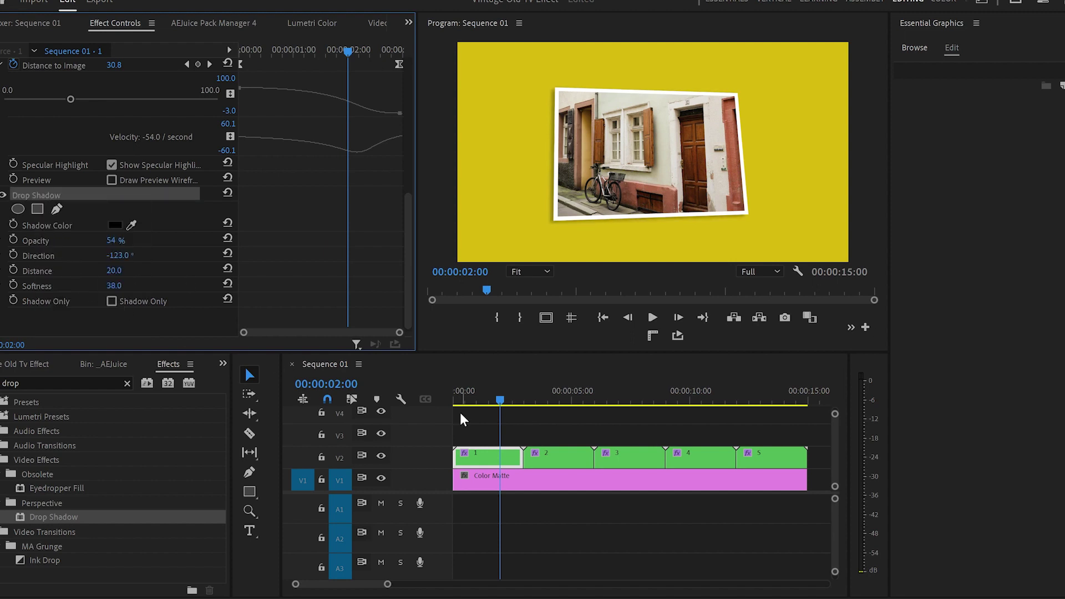